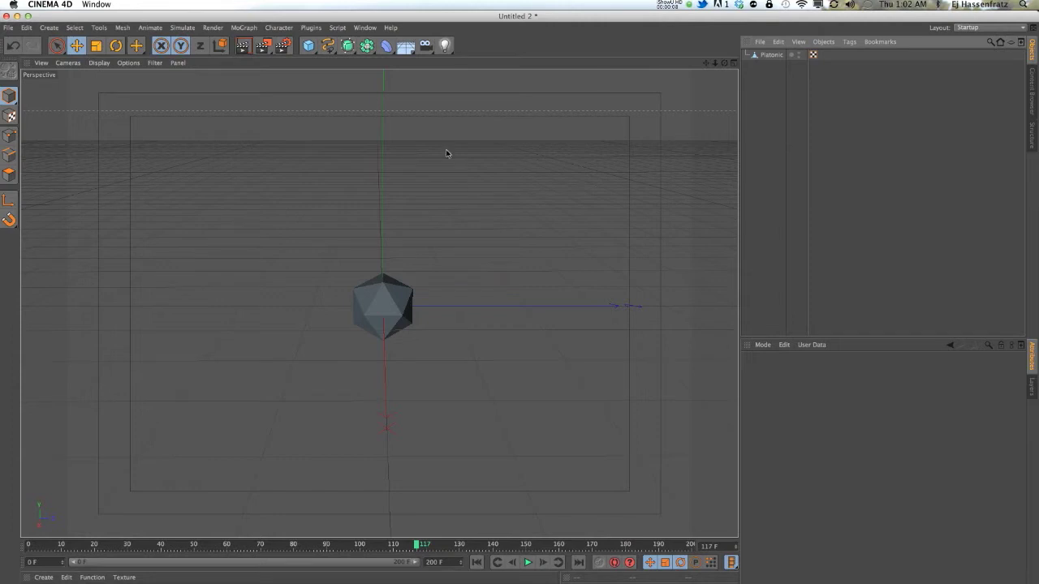
Browse the MoGraph Effector submenu to see the available effectors
{"action": "left_click", "coordinate": [278, 27]}
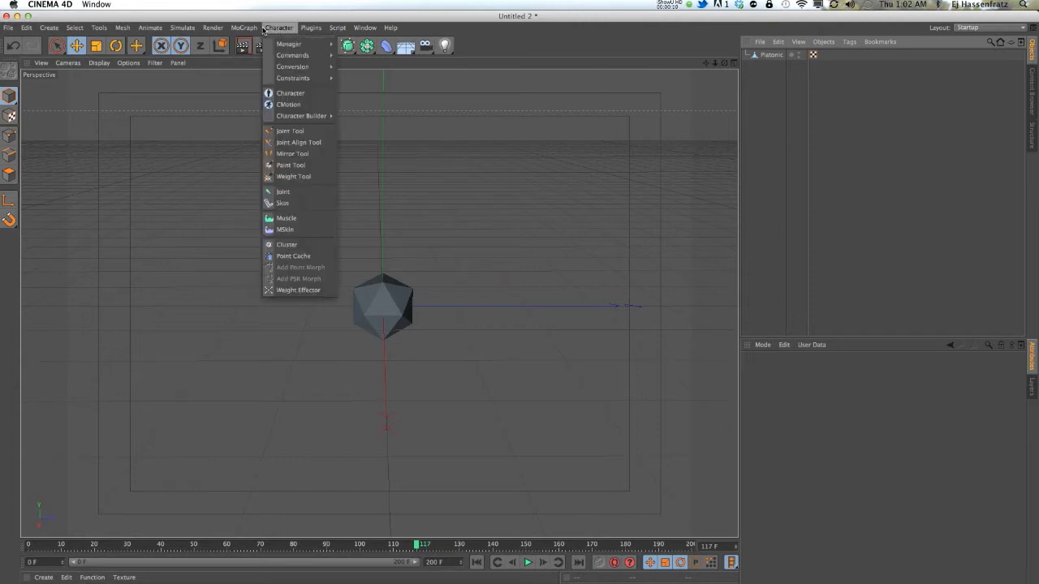
{"action": "mouse_move", "coordinate": [253, 43]}
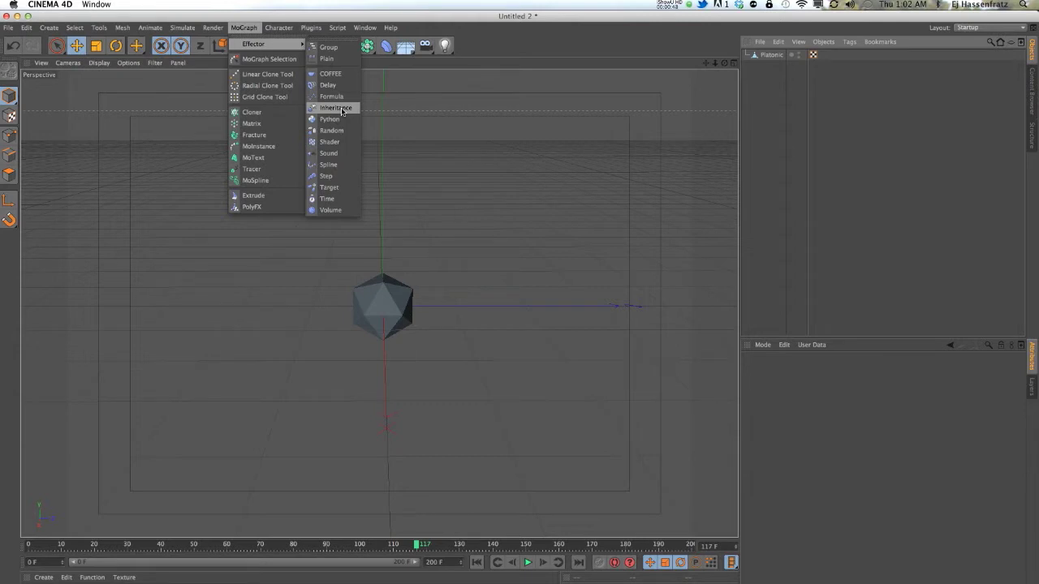
Close the menu, rewind to frame 0 and set the scene end frame to 90
{"action": "left_click", "coordinate": [479, 122]}
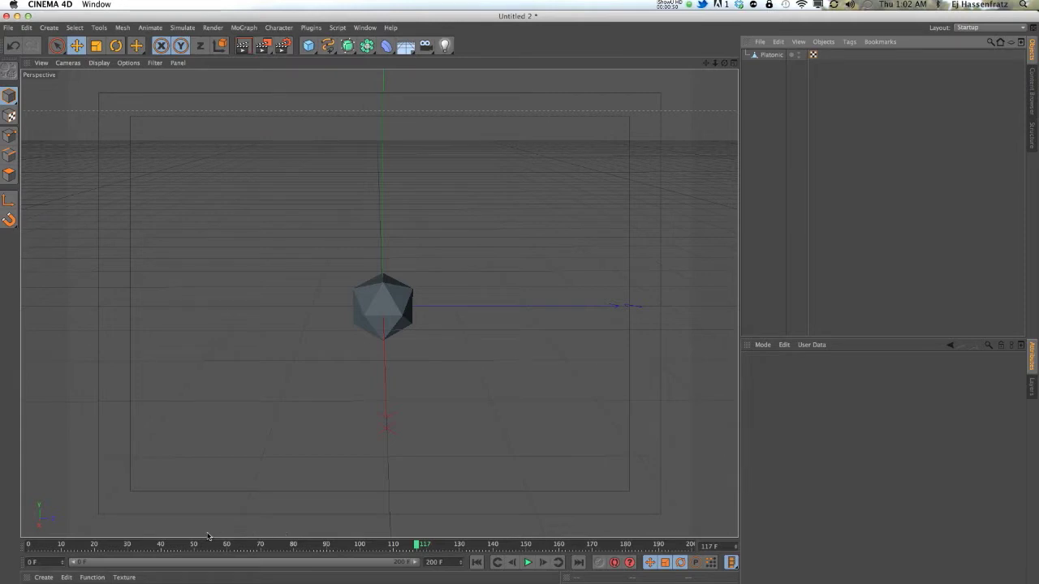
{"action": "left_click_drag", "start_coordinate": [192, 544], "coordinate": [11, 551]}
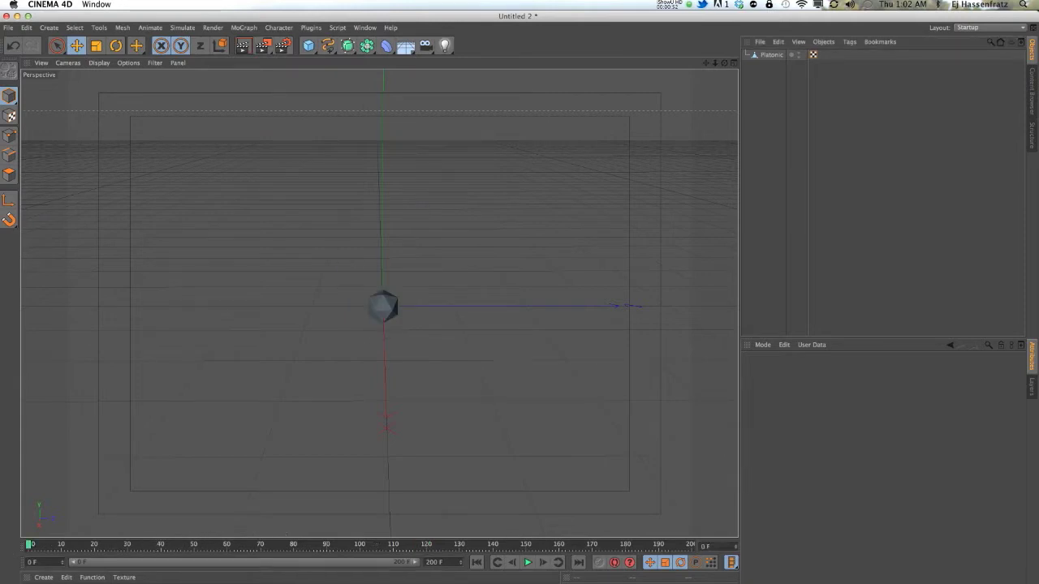
{"action": "double_click", "coordinate": [435, 562]}
{"action": "type", "text": "90"}
{"action": "key", "text": "Return"}
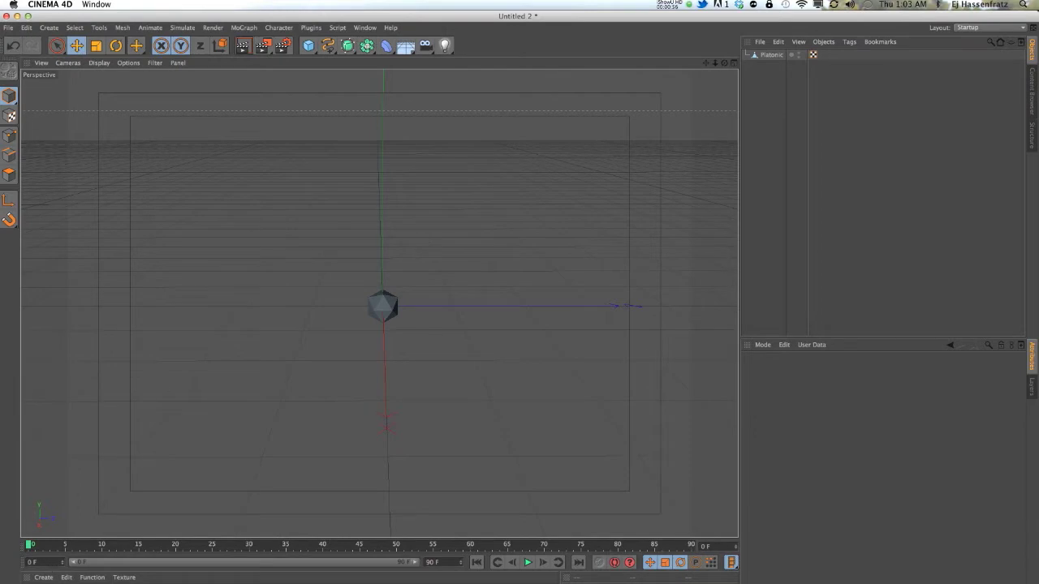
Bring up the Timeline window, move it aside, and preview playback before returning to frame 0
{"action": "key", "text": "shift+F3"}
{"action": "left_click_drag", "start_coordinate": [516, 227], "coordinate": [827, 202]}
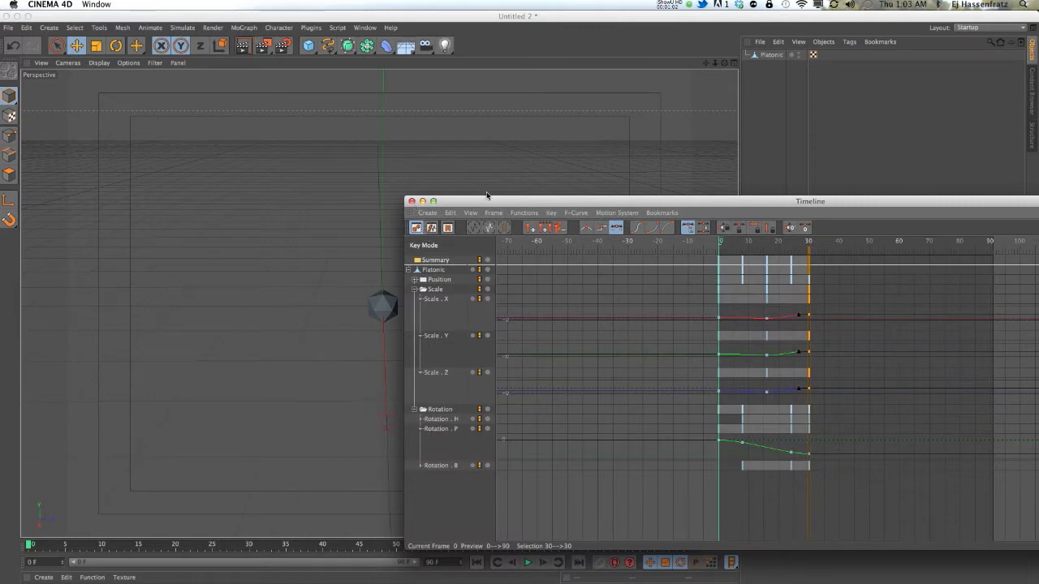
{"action": "left_click_drag", "start_coordinate": [532, 202], "coordinate": [0, 203]}
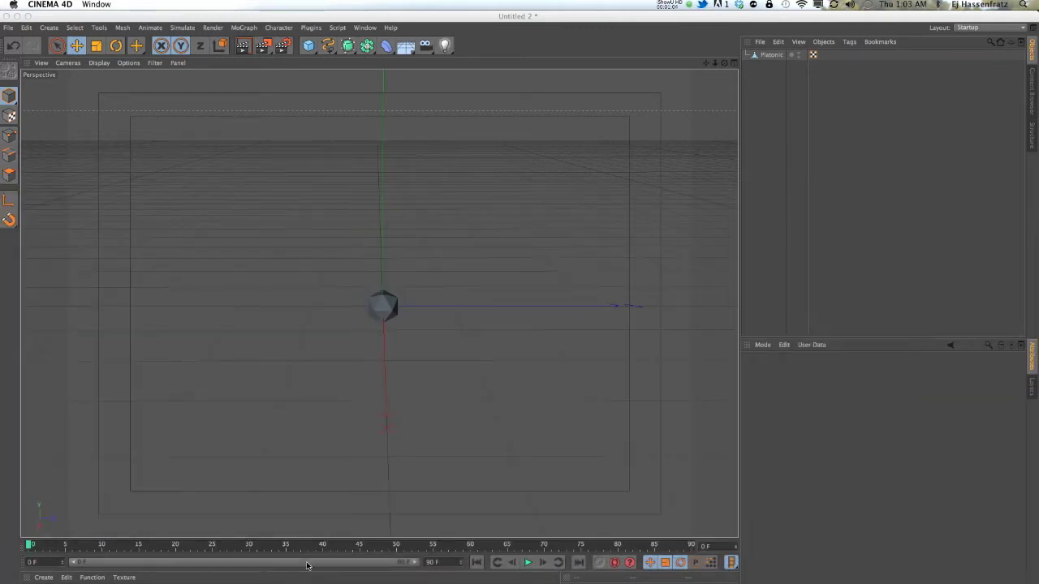
{"action": "left_click", "coordinate": [527, 562]}
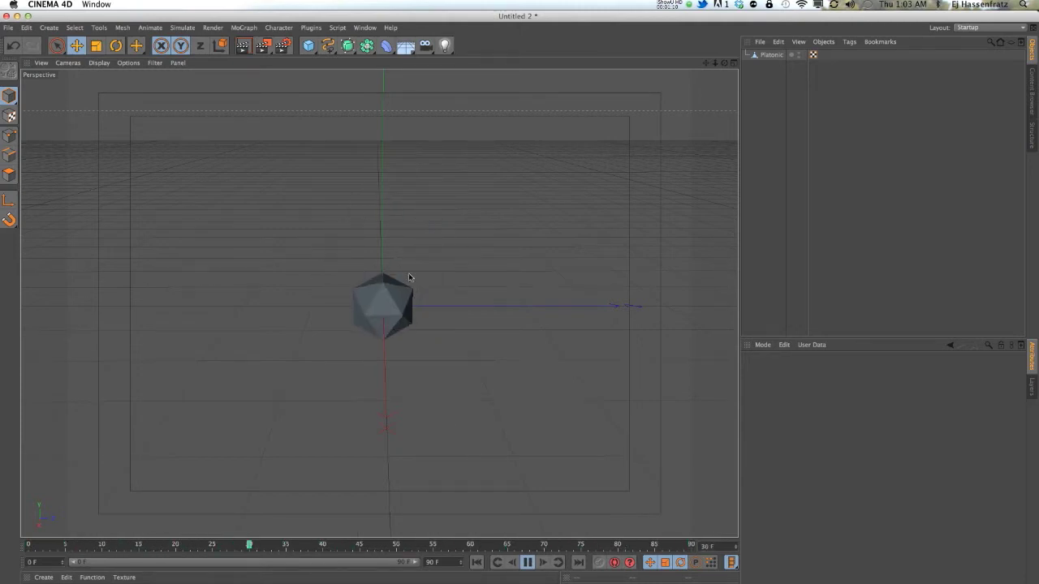
{"action": "left_click", "coordinate": [528, 563]}
{"action": "key", "text": "shift+f"}
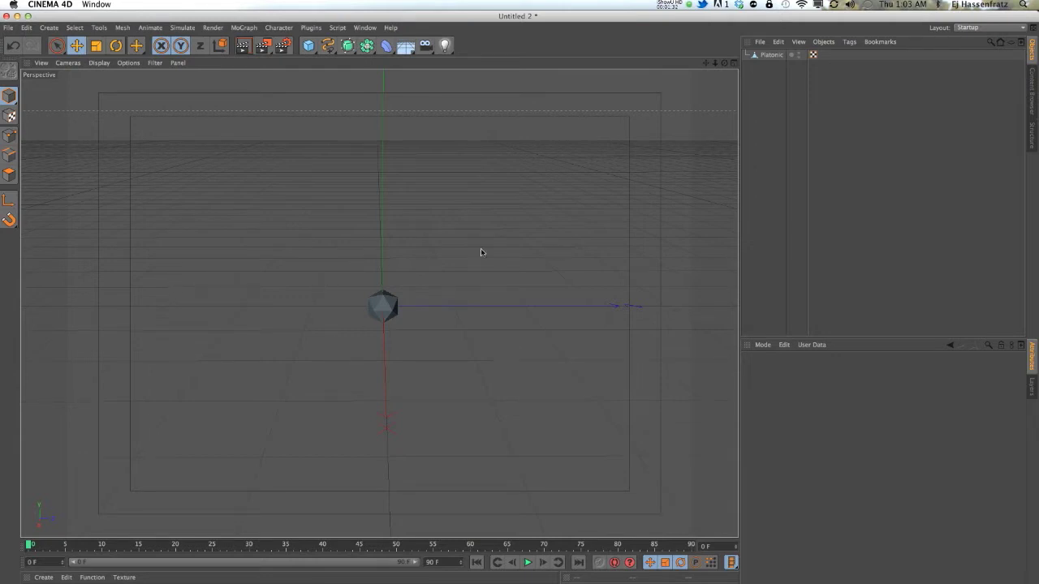
{"action": "left_click", "coordinate": [278, 29]}
Add a MoGraph Cloner and make the Platonic its child
{"action": "mouse_move", "coordinate": [276, 44]}
{"action": "mouse_move", "coordinate": [244, 27]}
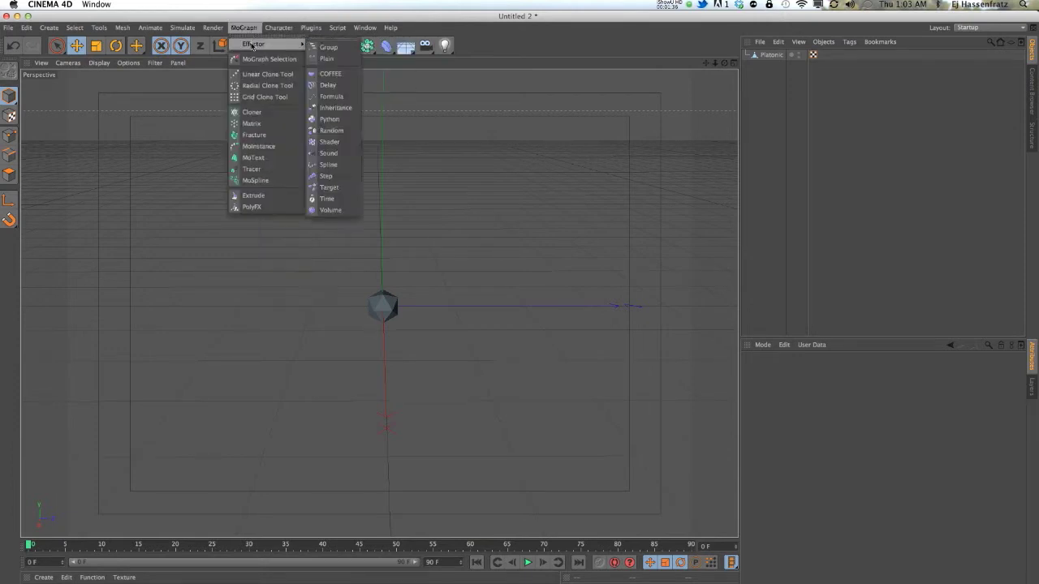
{"action": "left_click", "coordinate": [268, 108]}
{"action": "left_click_drag", "start_coordinate": [768, 69], "coordinate": [770, 55]}
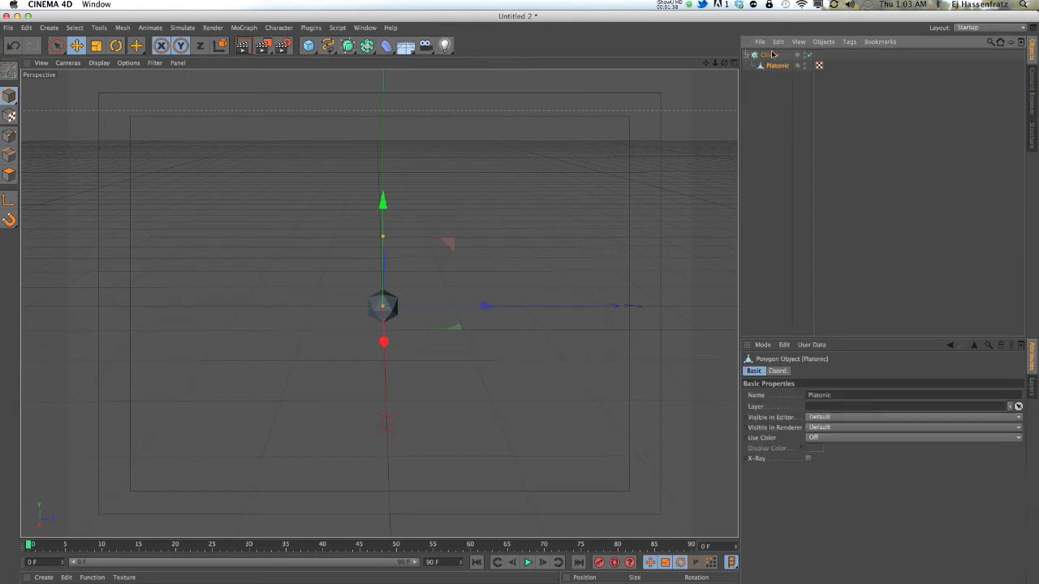
{"action": "left_click", "coordinate": [770, 55]}
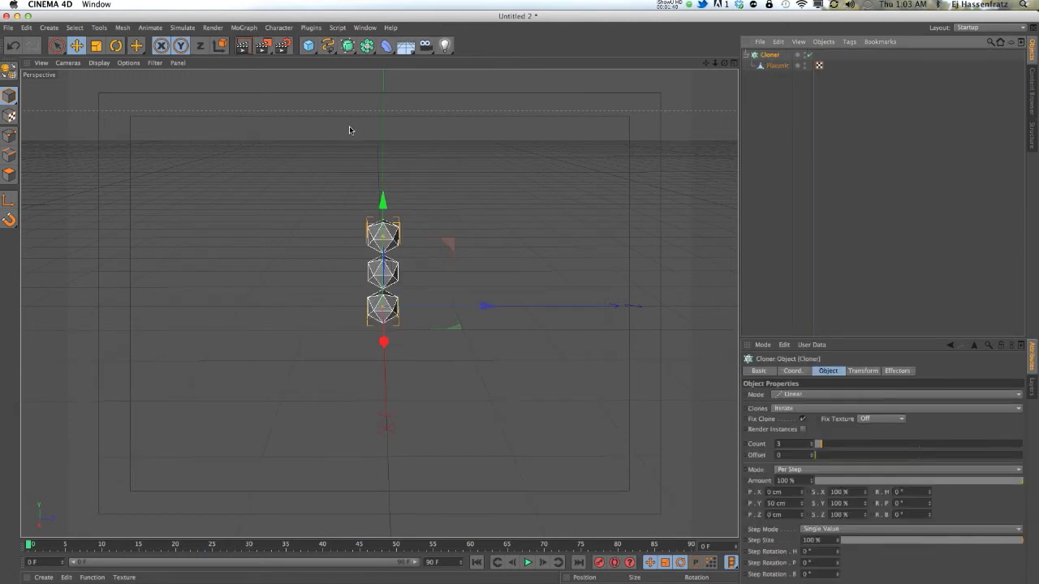
Add a Sphere primitive and set its Type to Icosahedron
{"action": "left_click", "coordinate": [308, 46]}
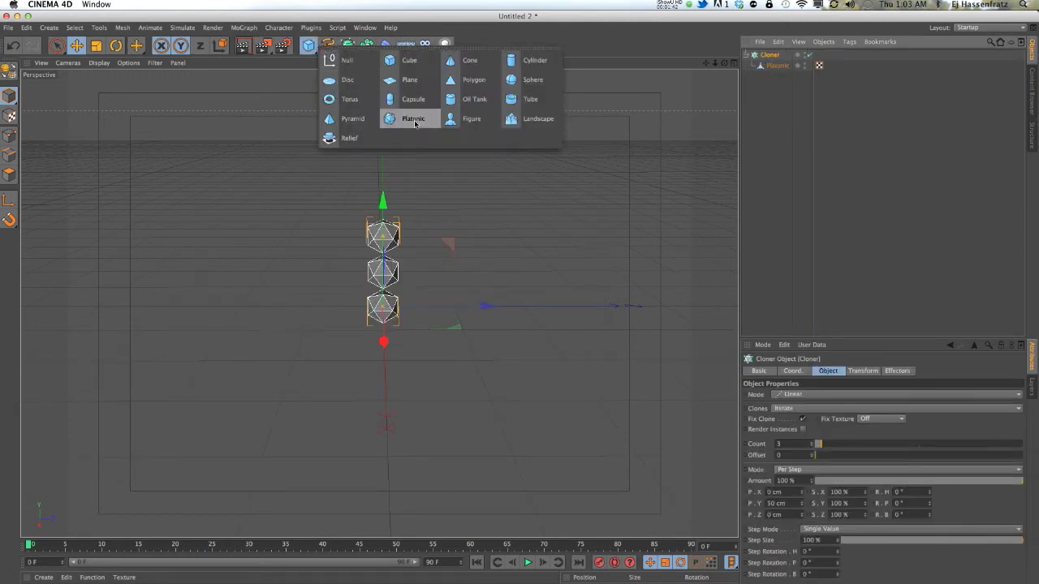
{"action": "left_click", "coordinate": [532, 80]}
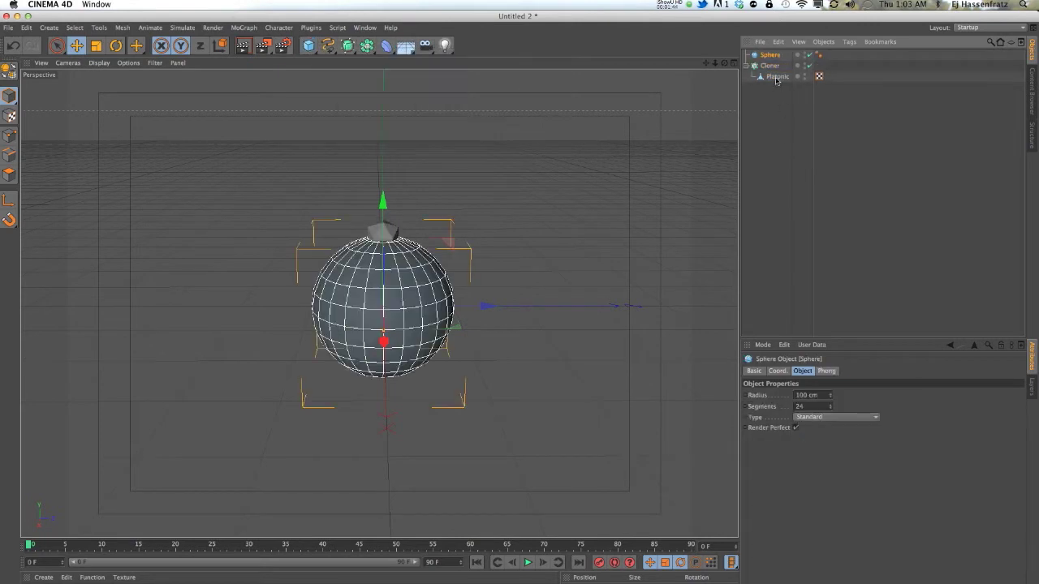
{"action": "left_click", "coordinate": [827, 417]}
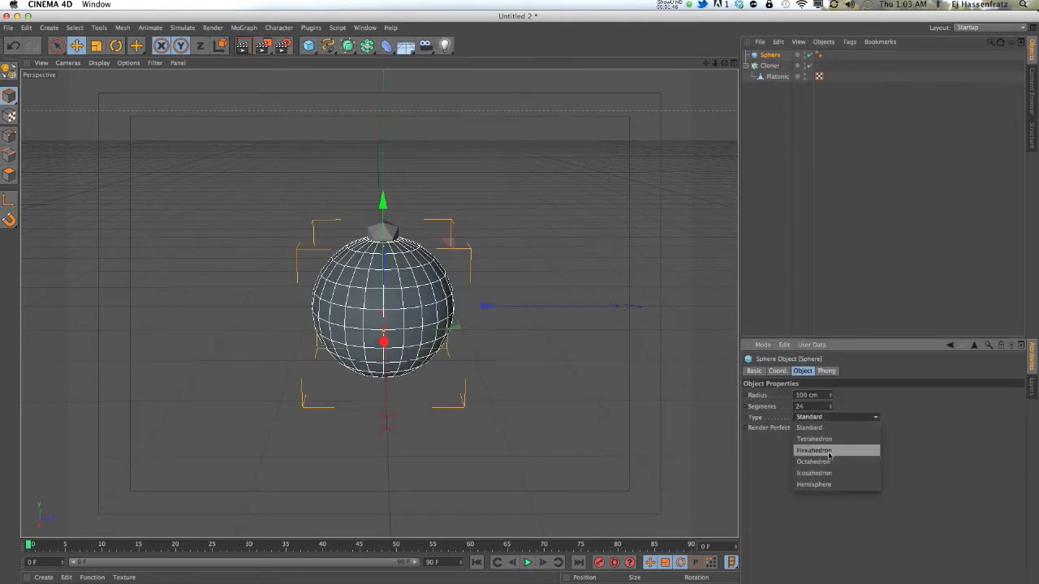
{"action": "left_click", "coordinate": [829, 474]}
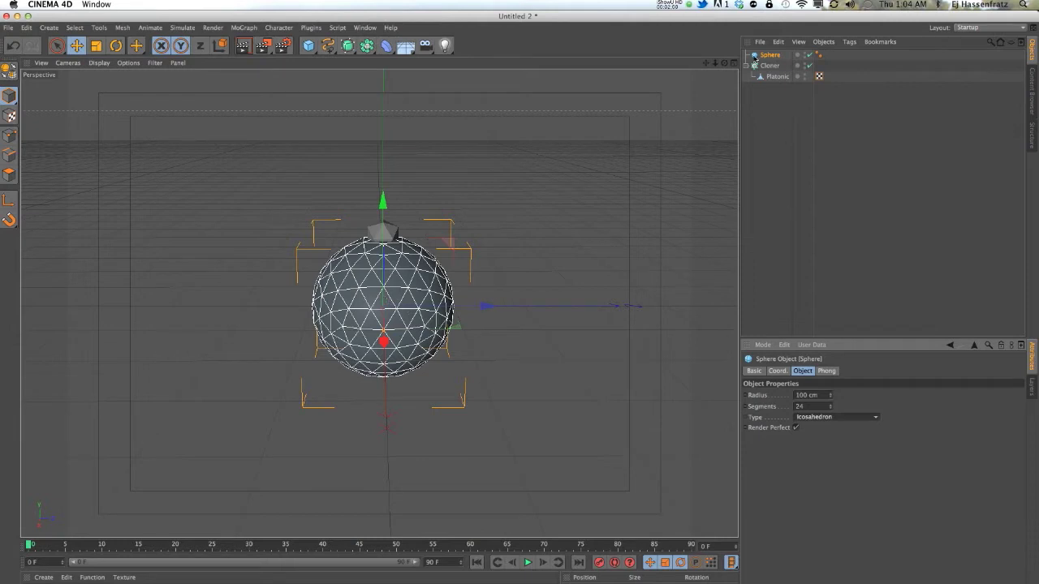
Switch the Cloner to Object mode with the Sphere as its source object
{"action": "left_click", "coordinate": [771, 66]}
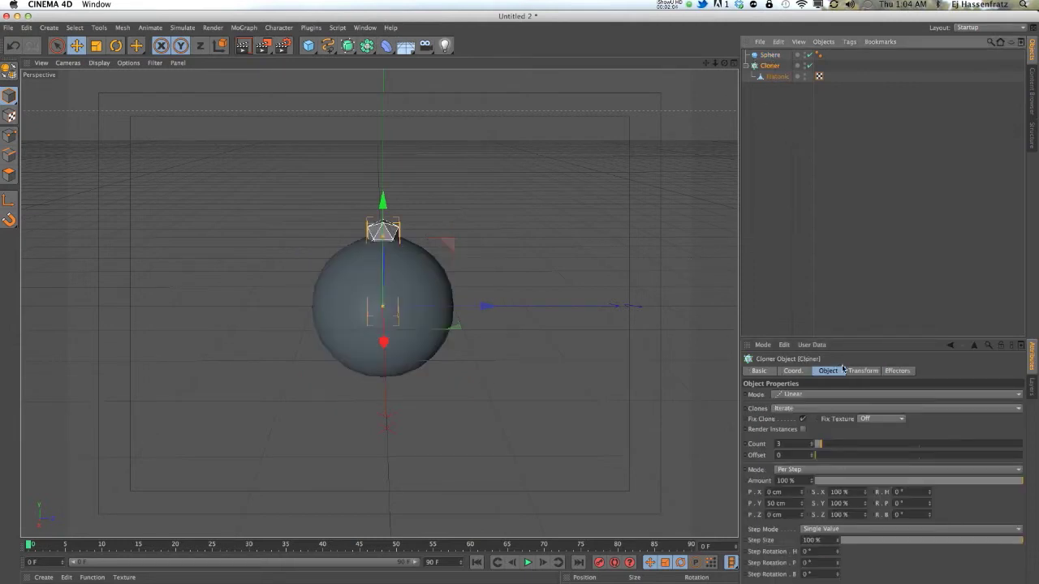
{"action": "left_click", "coordinate": [816, 394]}
{"action": "left_click", "coordinate": [813, 401]}
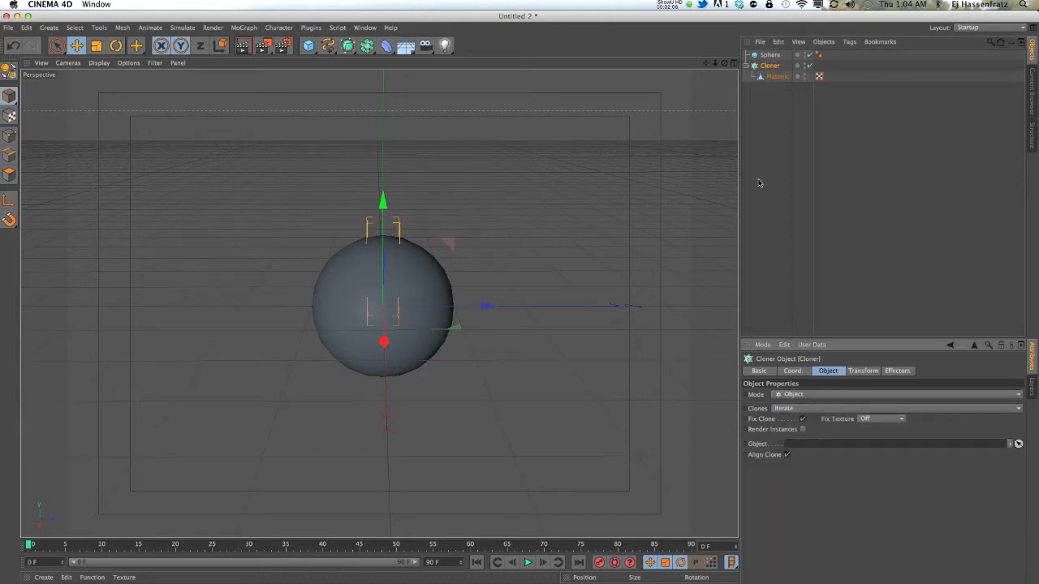
{"action": "left_click_drag", "start_coordinate": [769, 54], "coordinate": [809, 446]}
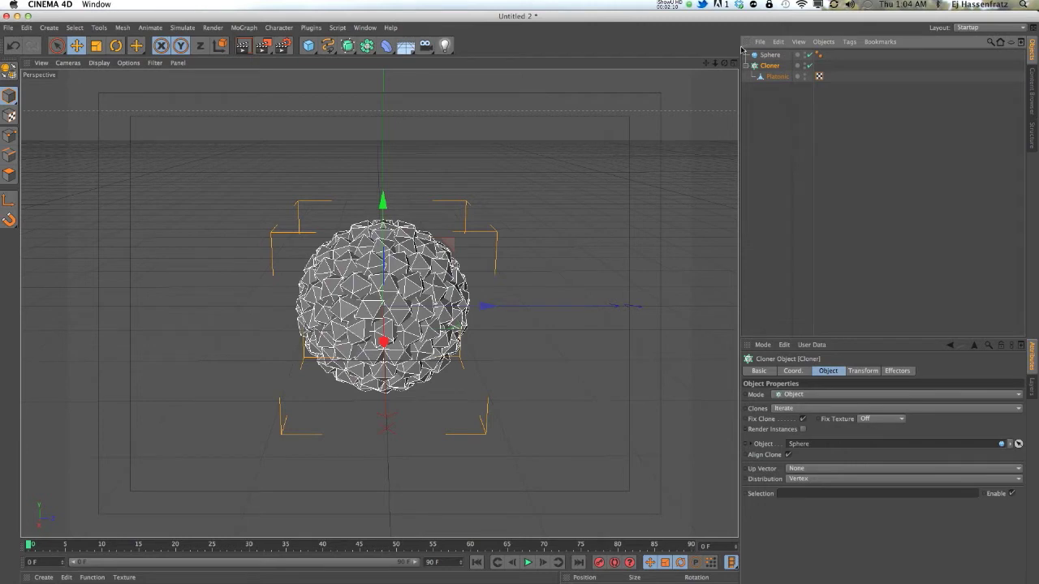
{"action": "left_click", "coordinate": [777, 76]}
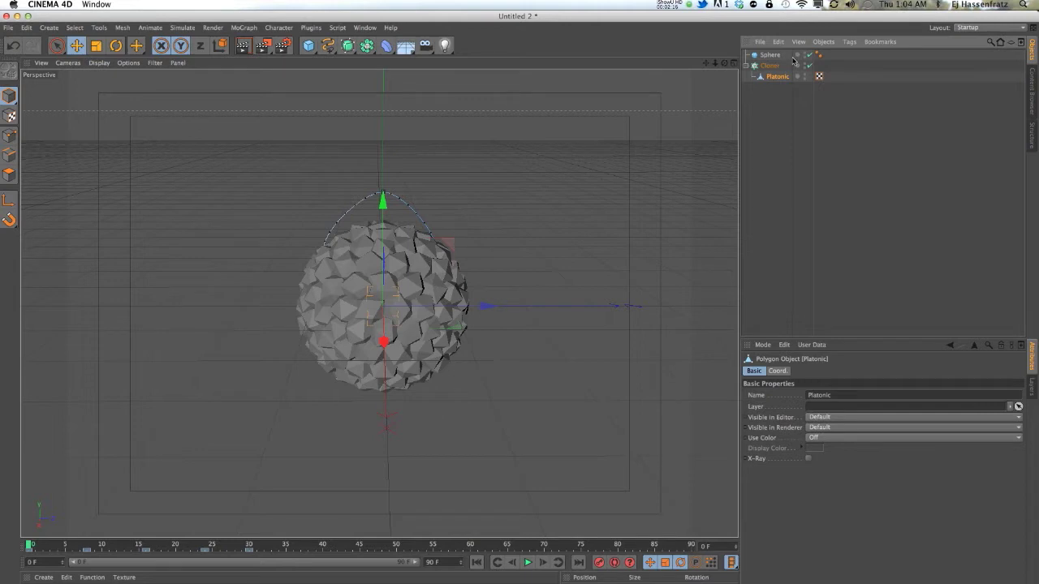
{"action": "left_click", "coordinate": [770, 66]}
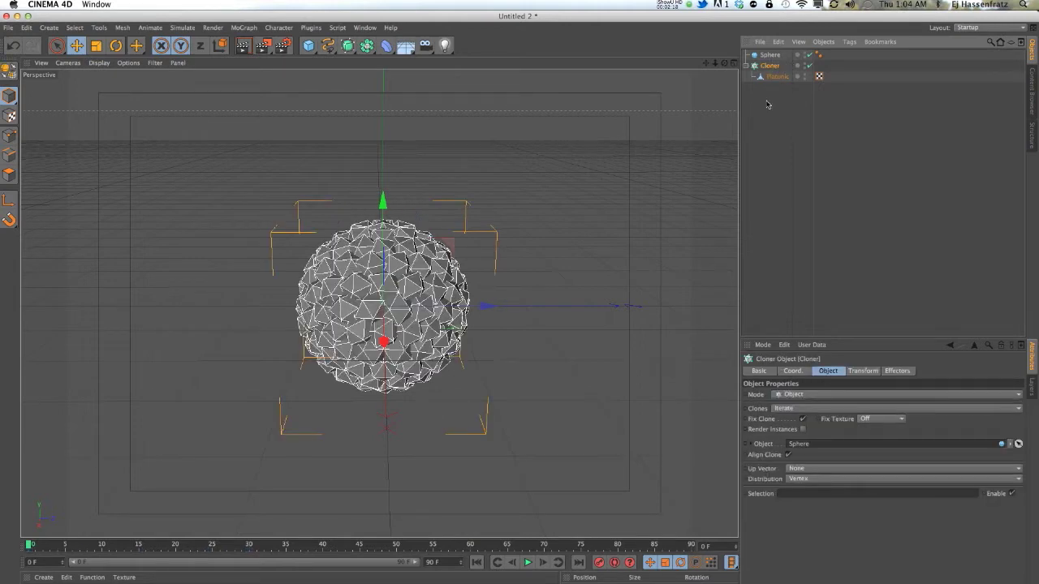
Play the cloned sphere animation, then rewind to frame 0
{"action": "left_click", "coordinate": [528, 563]}
{"action": "left_click", "coordinate": [526, 558]}
{"action": "left_click_drag", "start_coordinate": [50, 545], "coordinate": [175, 548]}
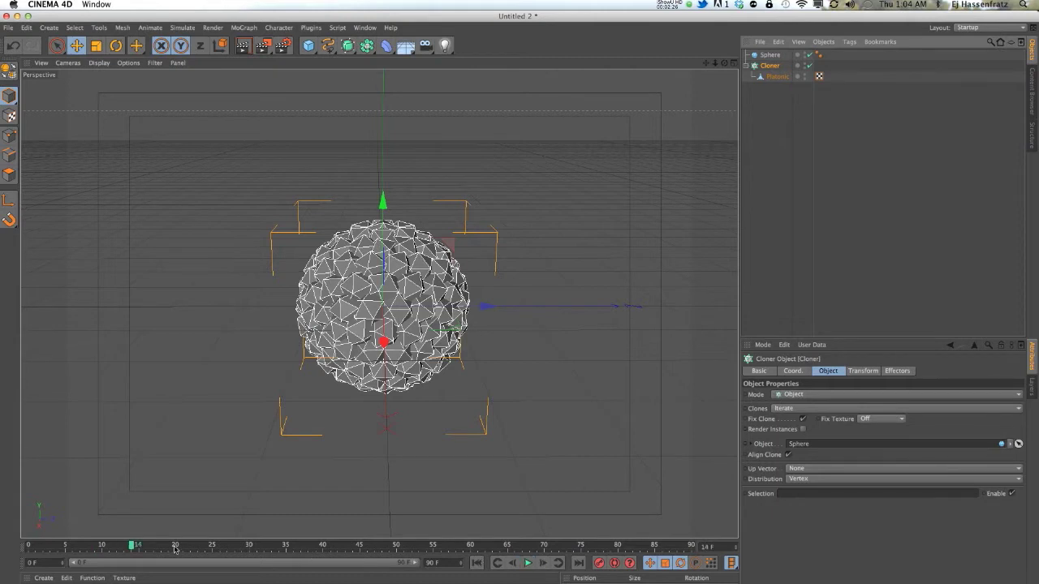
{"action": "left_click", "coordinate": [30, 545]}
Set the Sphere's segments to 14 and hide it in the viewport
{"action": "left_click", "coordinate": [769, 55]}
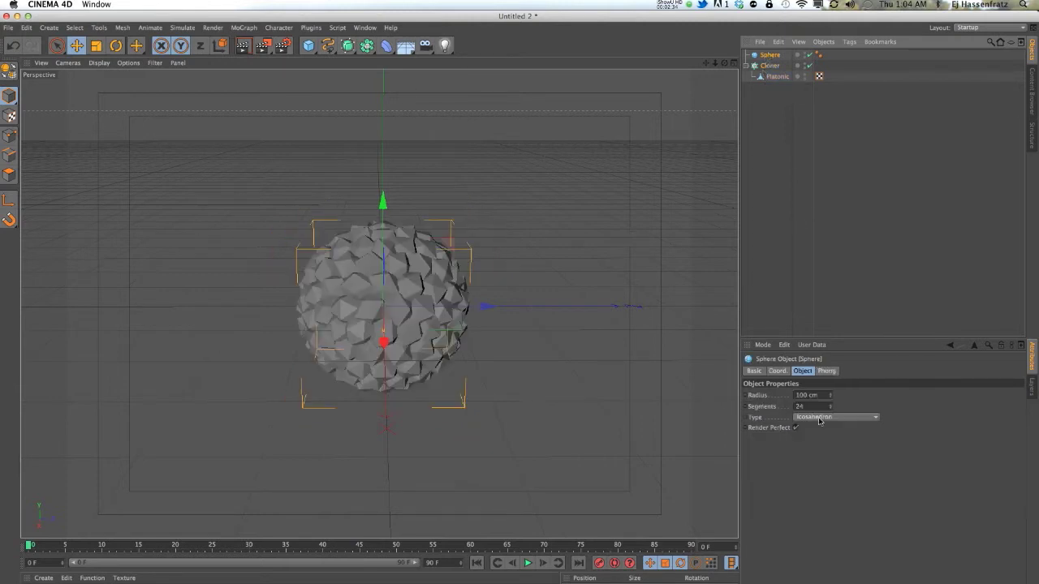
{"action": "left_click", "coordinate": [807, 406]}
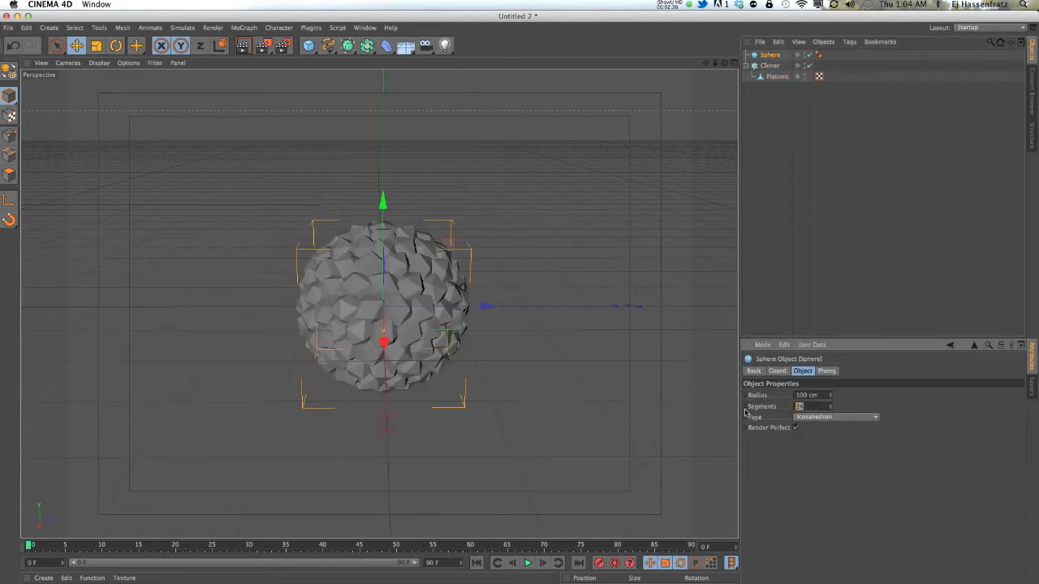
{"action": "type", "text": "15"}
{"action": "key", "text": "Return"}
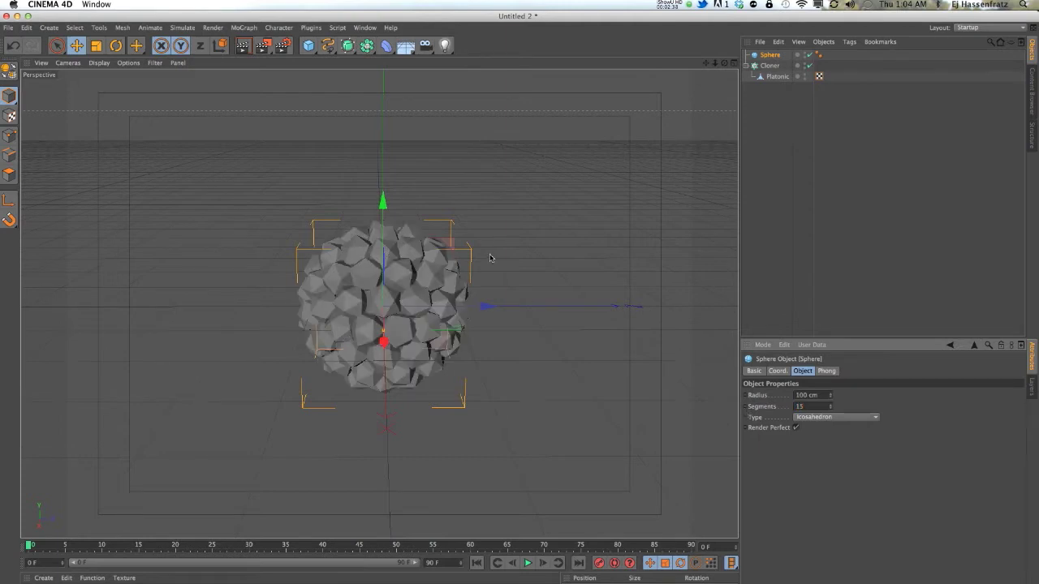
{"action": "type", "text": "14"}
{"action": "key", "text": "Return"}
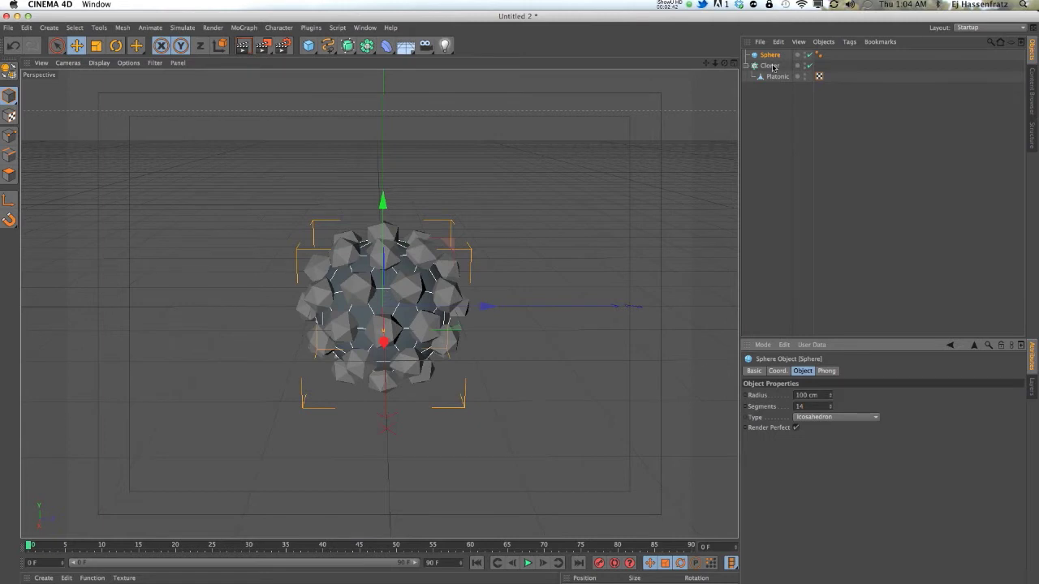
{"action": "left_click", "coordinate": [803, 54]}
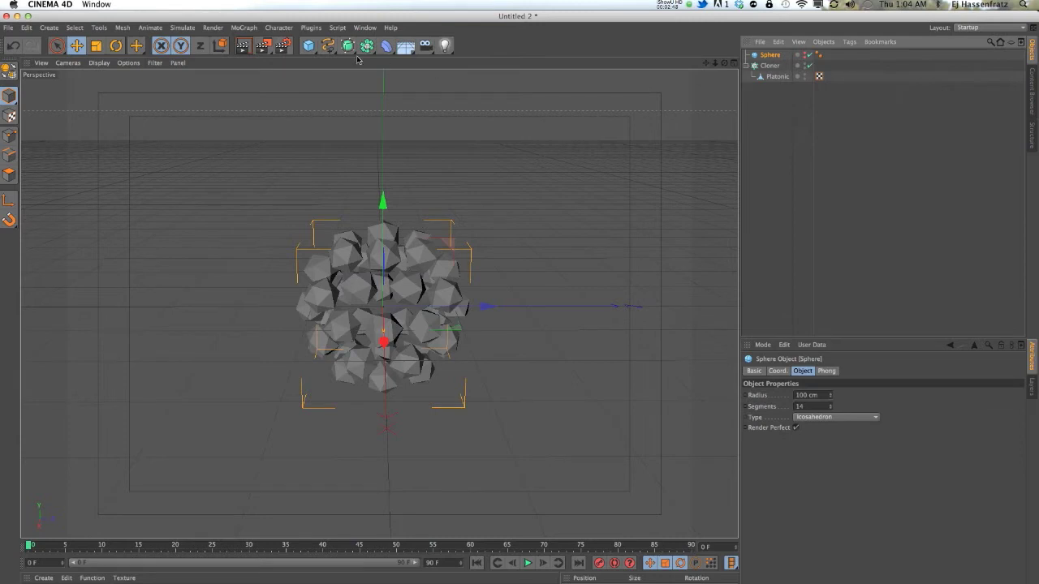
Add an Inheritance effector and link it in the Cloner's Effectors list
{"action": "left_click", "coordinate": [246, 28]}
{"action": "mouse_move", "coordinate": [259, 43]}
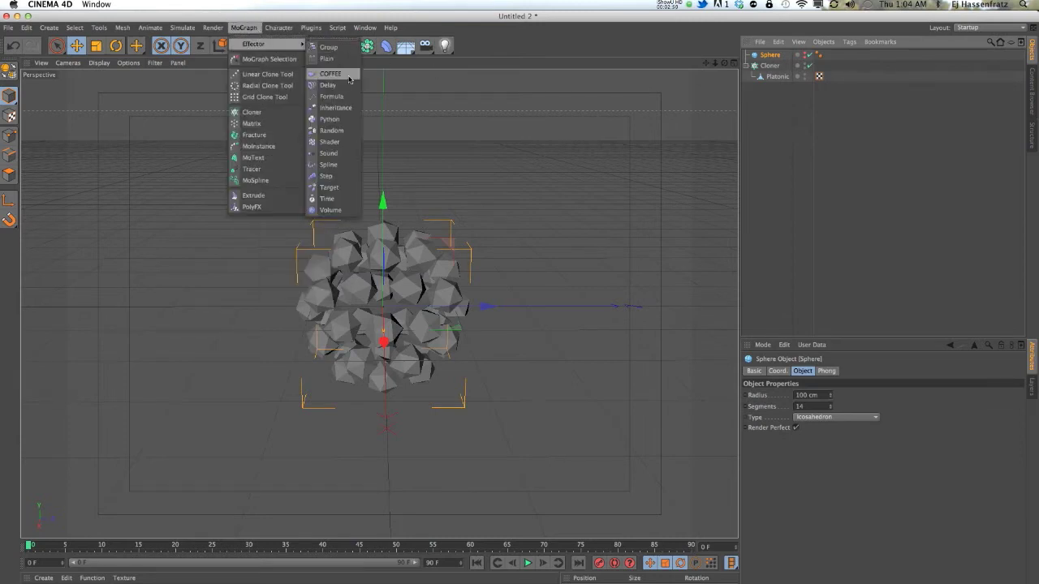
{"action": "left_click", "coordinate": [333, 106]}
{"action": "left_click", "coordinate": [768, 76]}
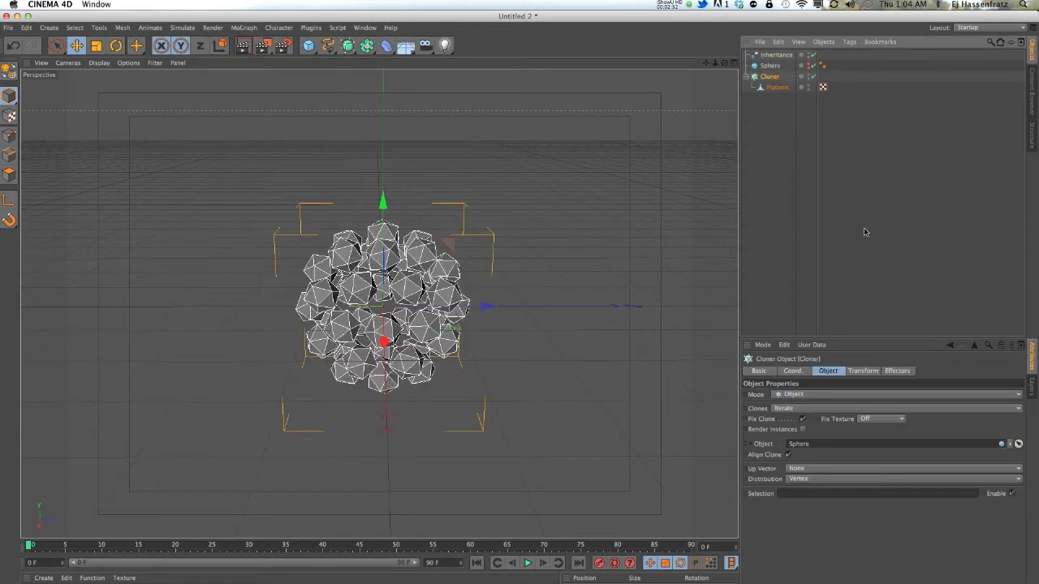
{"action": "left_click", "coordinate": [899, 371]}
{"action": "left_click_drag", "start_coordinate": [773, 59], "coordinate": [831, 484]}
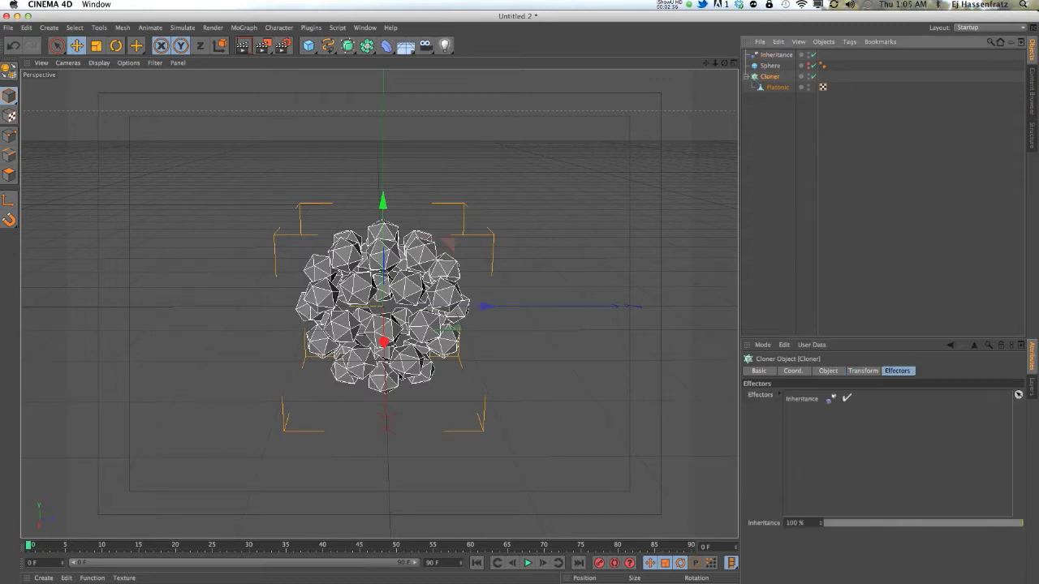
Play and stop the animation to check the Inheritance effect
{"action": "left_click", "coordinate": [527, 562]}
{"action": "left_click", "coordinate": [527, 562]}
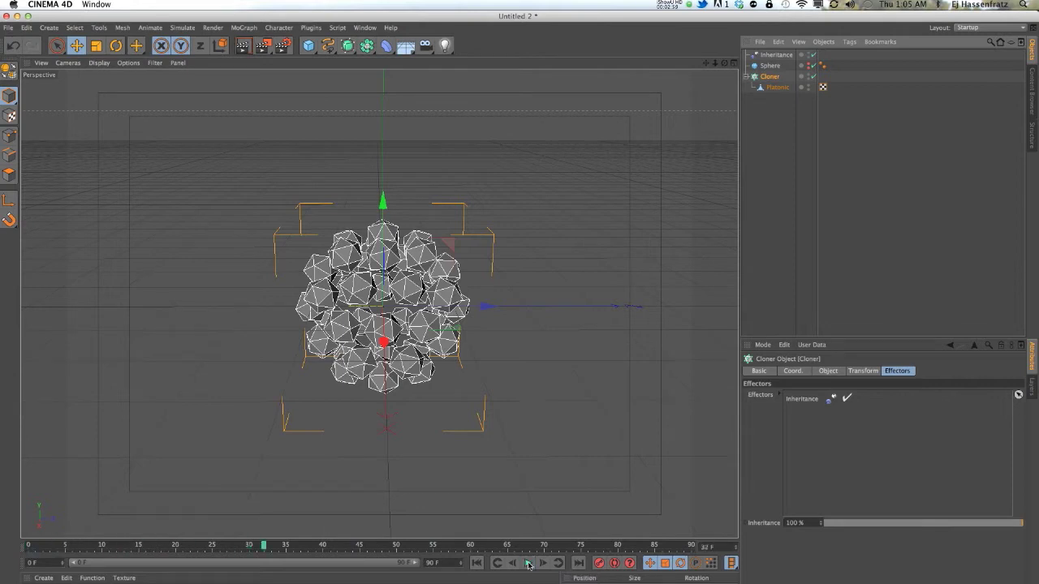
{"action": "left_click", "coordinate": [775, 55]}
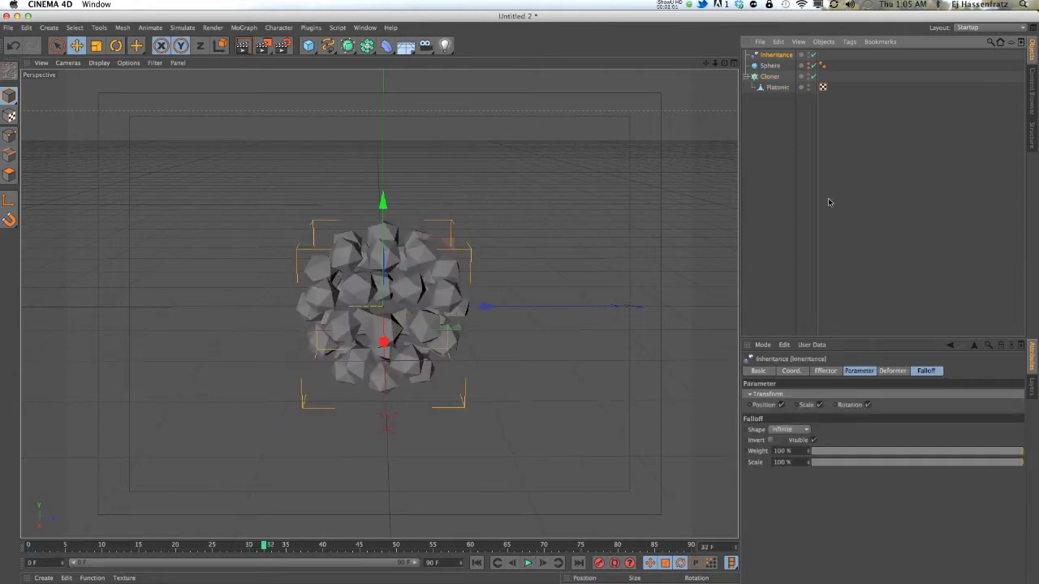
Set Platonic as the Inheritance effector's object and play the result from frame 0
{"action": "left_click", "coordinate": [834, 371]}
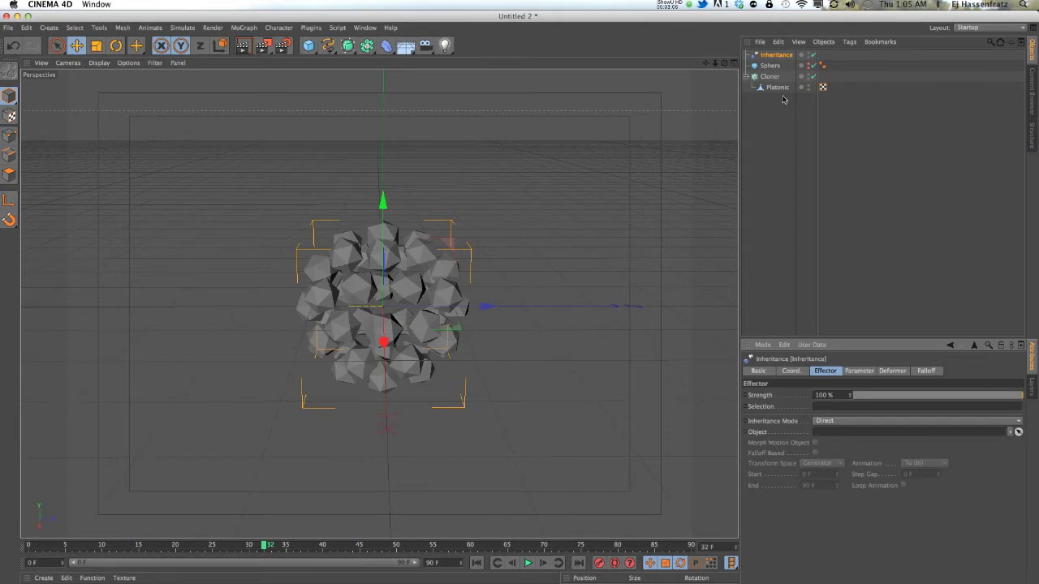
{"action": "left_click_drag", "start_coordinate": [777, 87], "coordinate": [827, 432]}
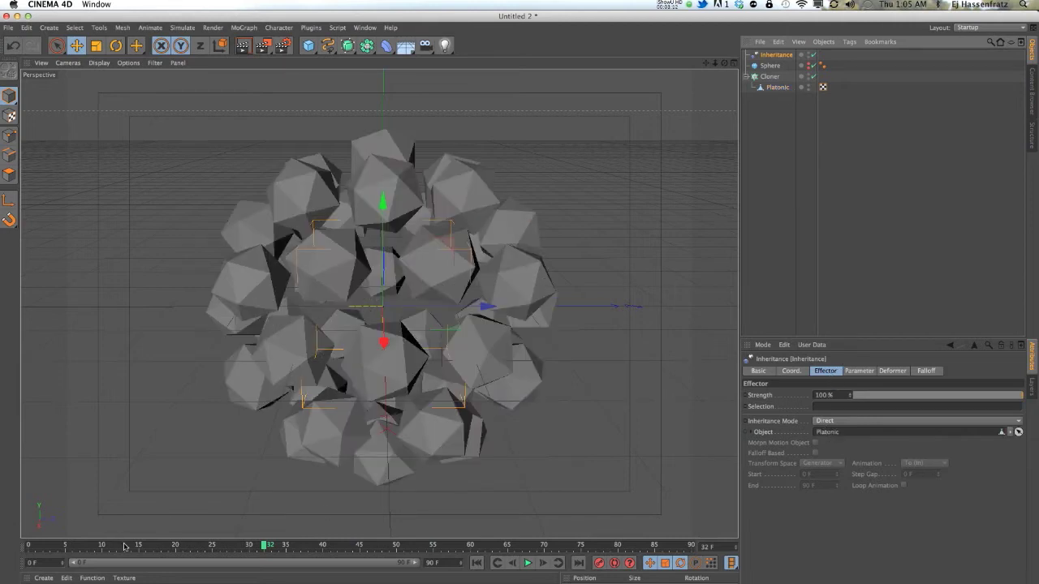
{"action": "left_click_drag", "start_coordinate": [122, 544], "coordinate": [31, 543]}
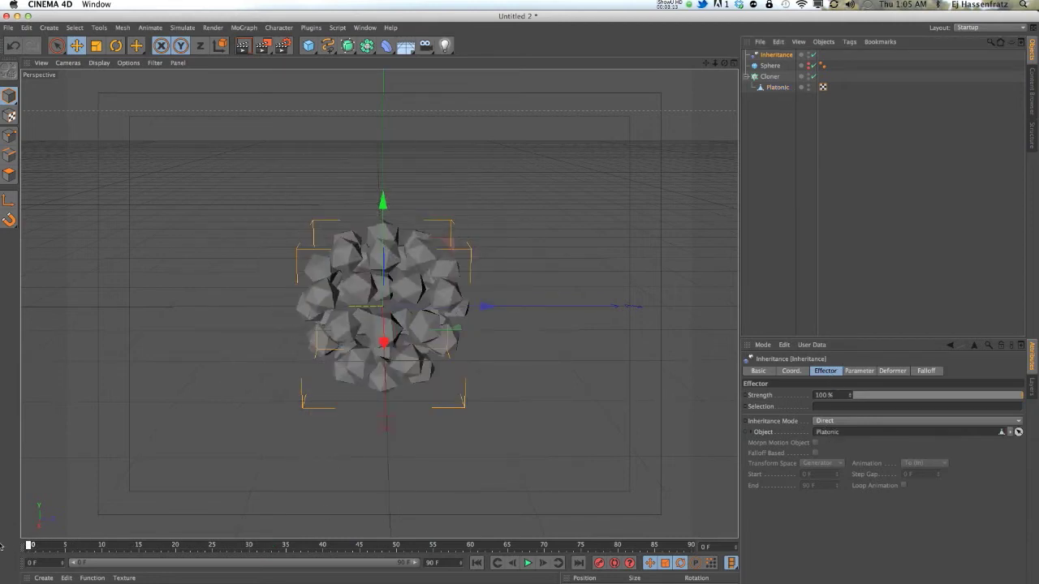
{"action": "left_click", "coordinate": [528, 562]}
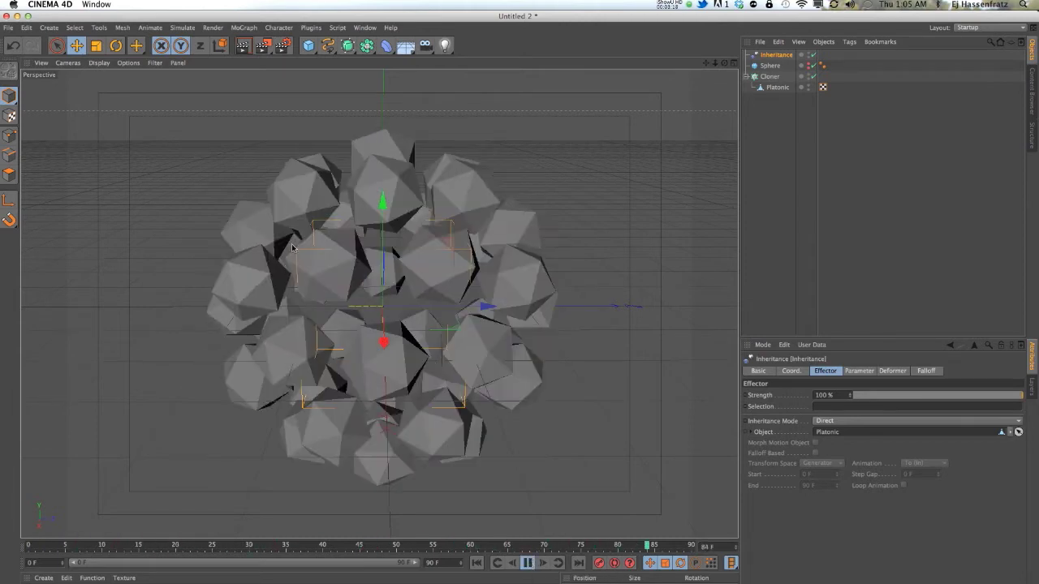
{"action": "key", "text": "F8"}
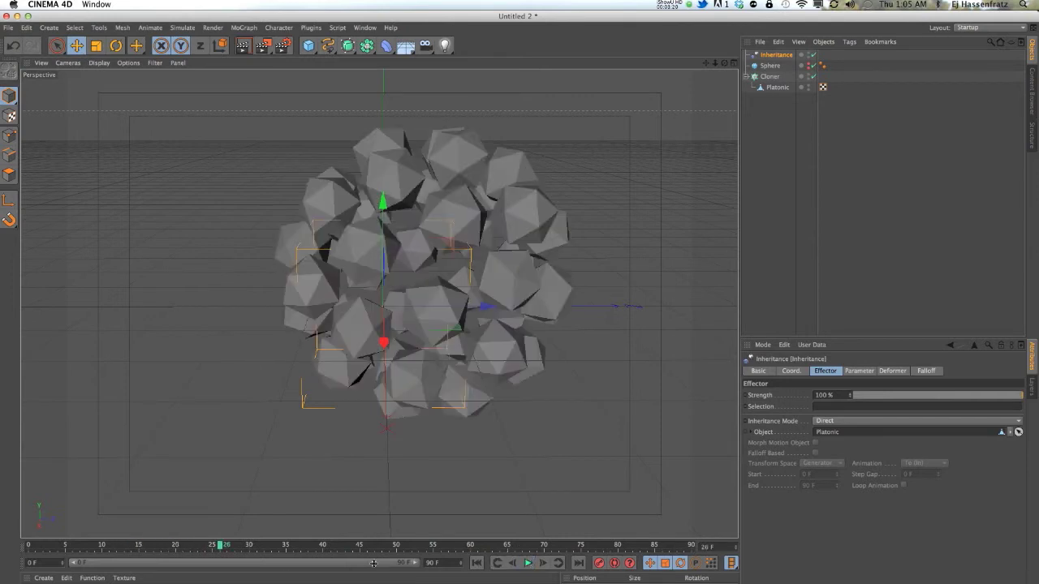
{"action": "mouse_move", "coordinate": [232, 551]}
{"action": "left_mouse_down"}
{"action": "mouse_move", "coordinate": [273, 548]}
{"action": "mouse_move", "coordinate": [28, 544]}
{"action": "left_mouse_up"}
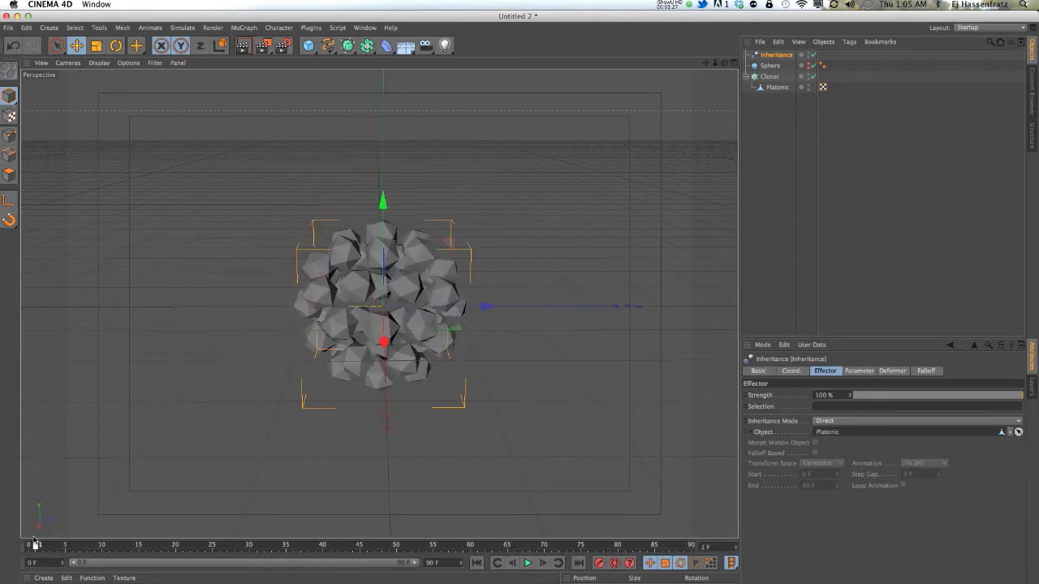
{"action": "left_click", "coordinate": [875, 419]}
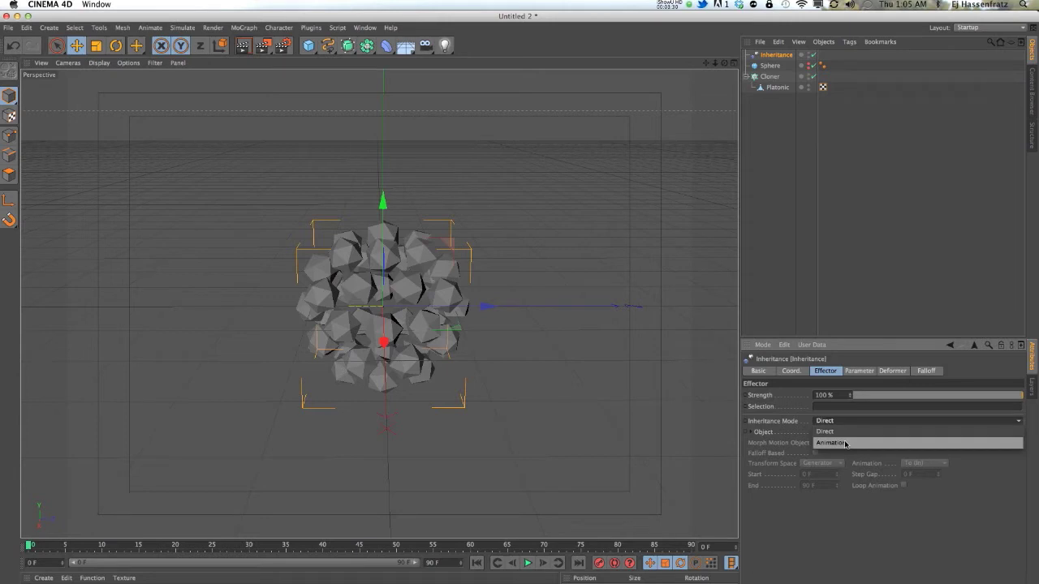
Switch the Inheritance mode to Animation and play to check the result
{"action": "left_click", "coordinate": [845, 443]}
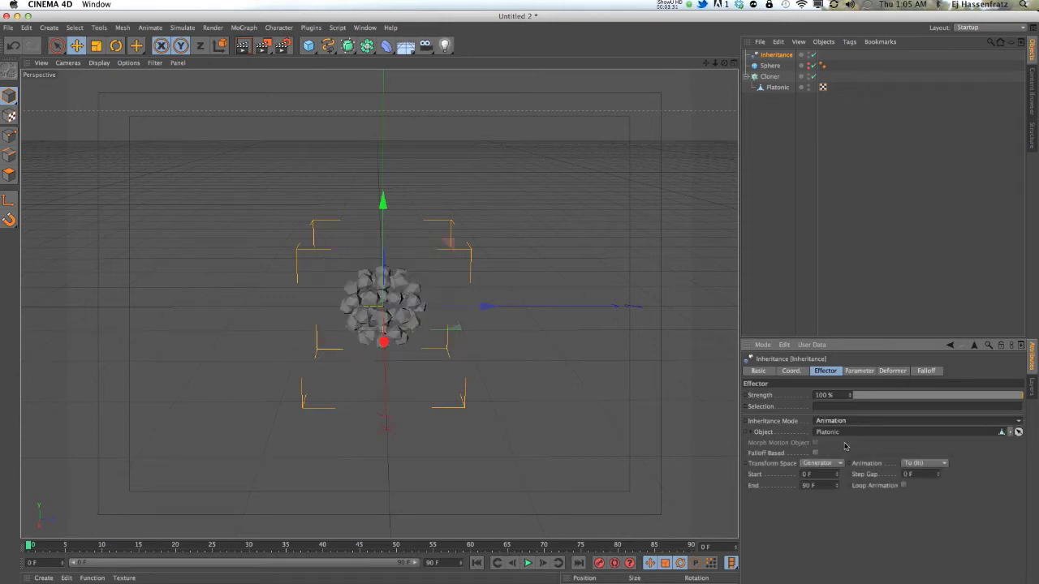
{"action": "left_click", "coordinate": [527, 562]}
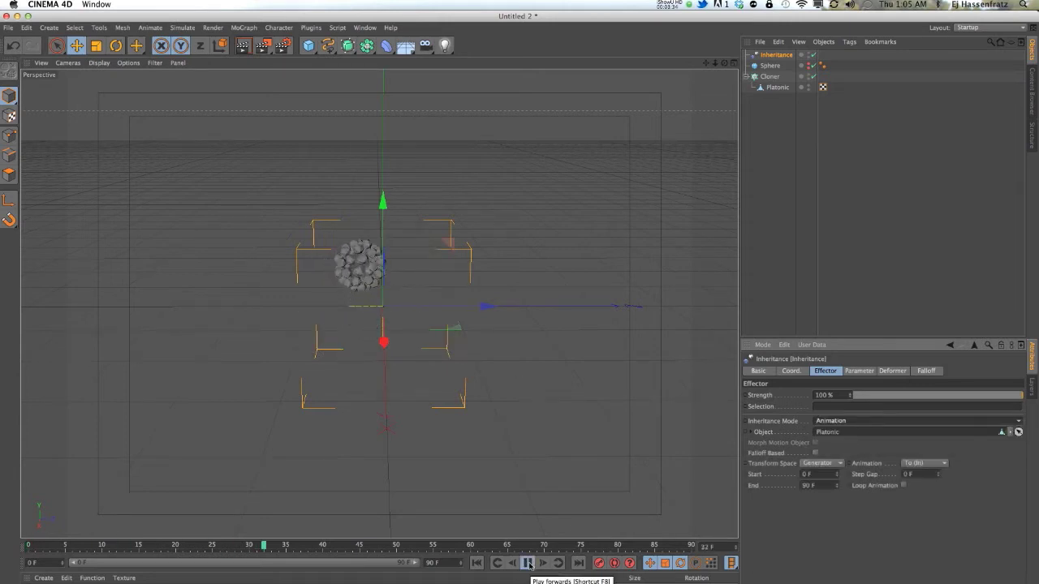
{"action": "left_click", "coordinate": [527, 563]}
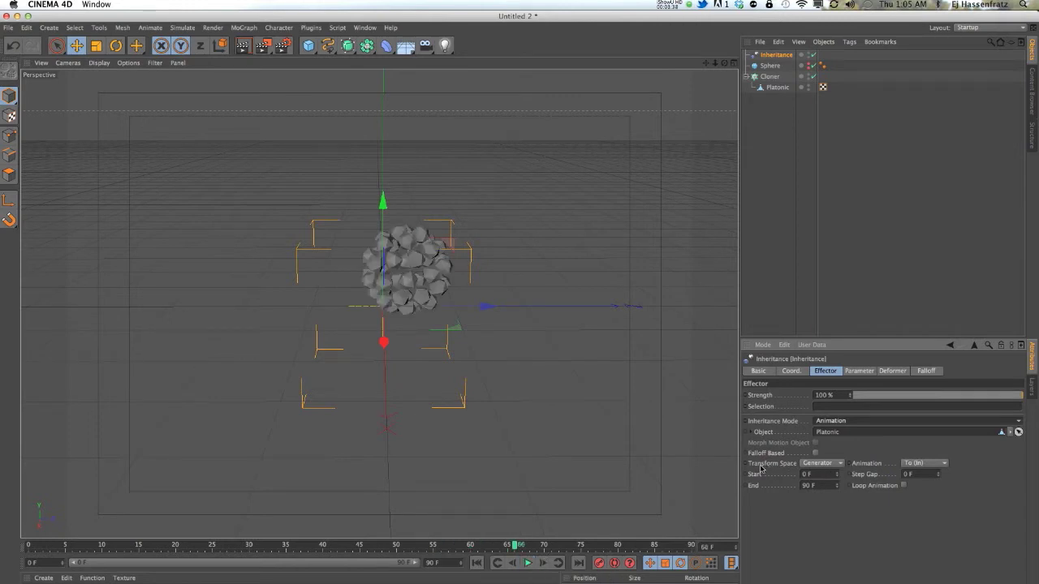
Set the Inheritance effector's Transform Space to Node
{"action": "left_click", "coordinate": [818, 462]}
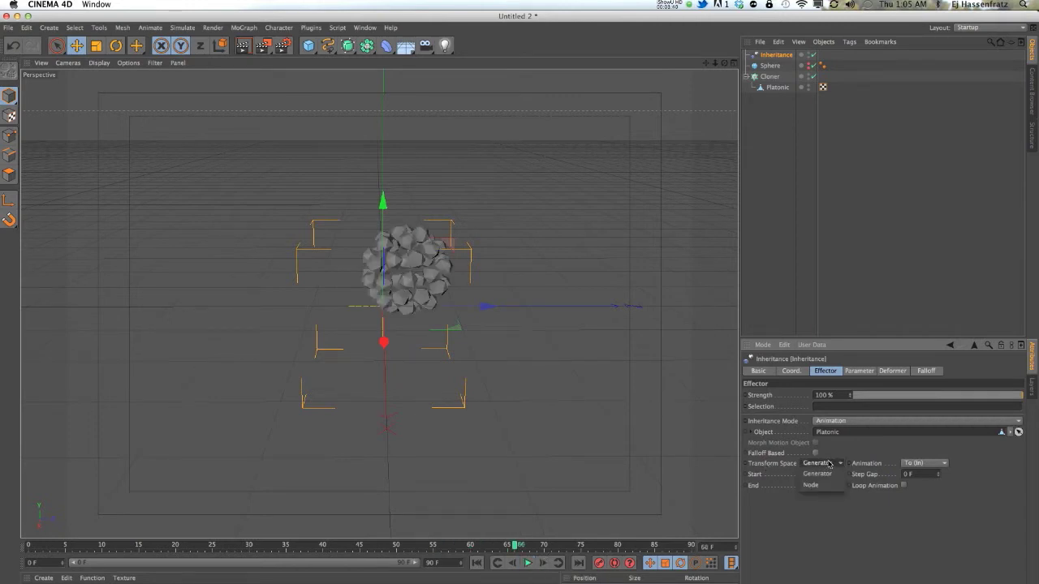
{"action": "left_click", "coordinate": [818, 474]}
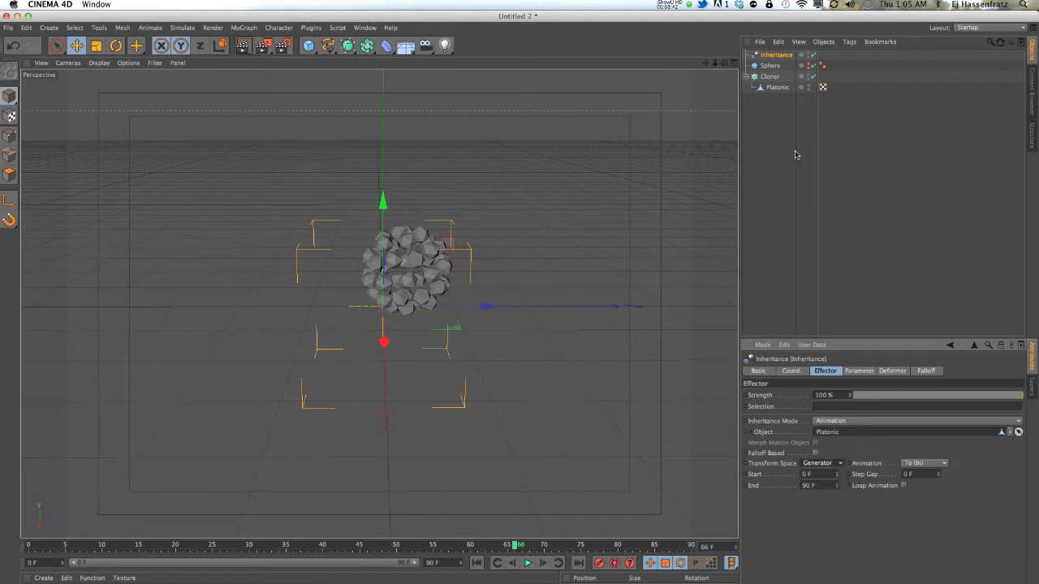
{"action": "left_click", "coordinate": [768, 76]}
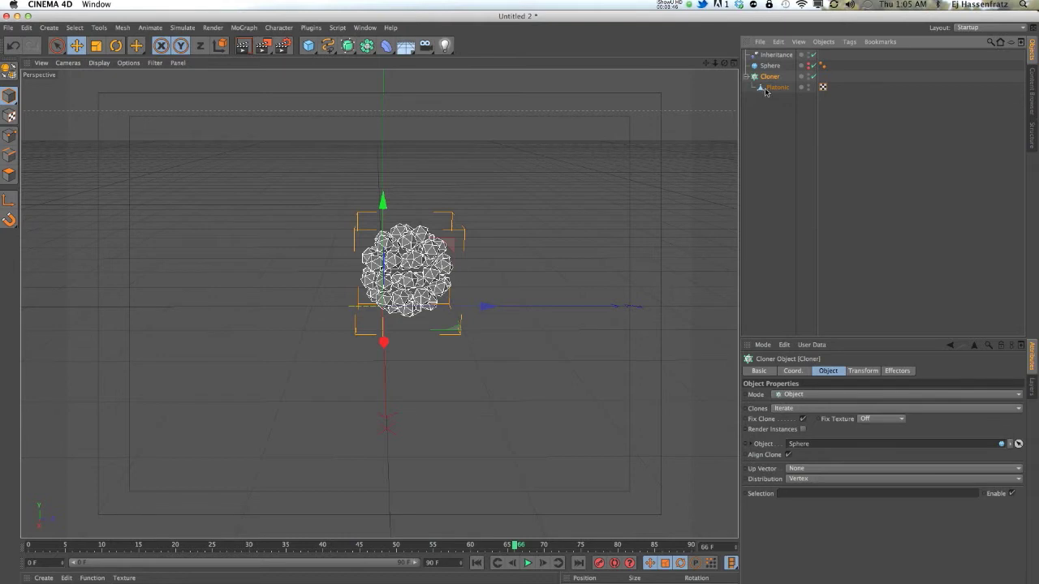
{"action": "left_click", "coordinate": [774, 86]}
{"action": "left_click", "coordinate": [769, 76]}
{"action": "left_click", "coordinate": [774, 54]}
{"action": "left_click", "coordinate": [817, 463]}
{"action": "left_click", "coordinate": [812, 484]}
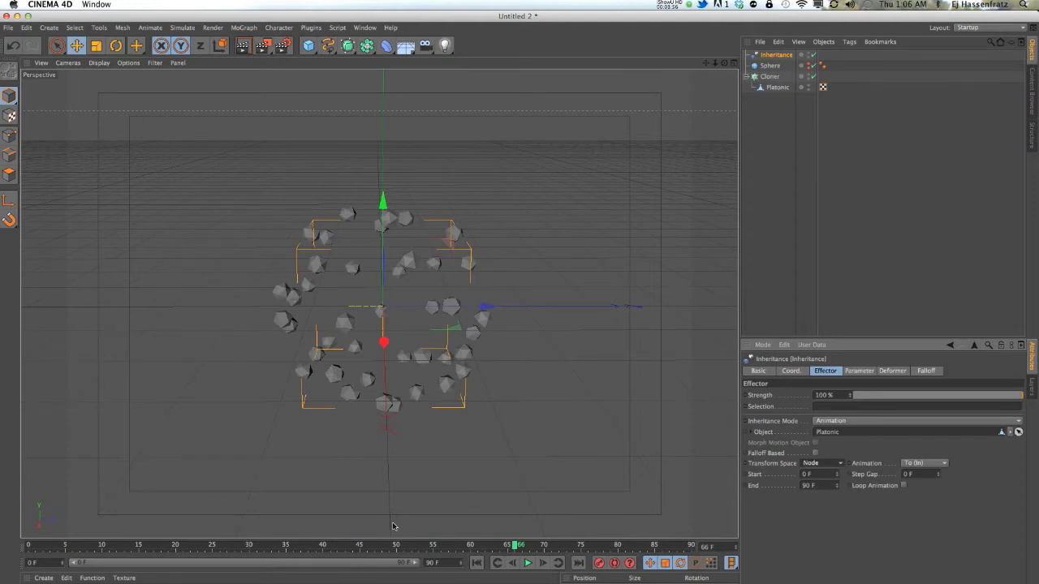
Play the animation from frame 0 while adjusting the Inheritance Start and End frame fields
{"action": "left_click_drag", "start_coordinate": [523, 538], "coordinate": [11, 538]}
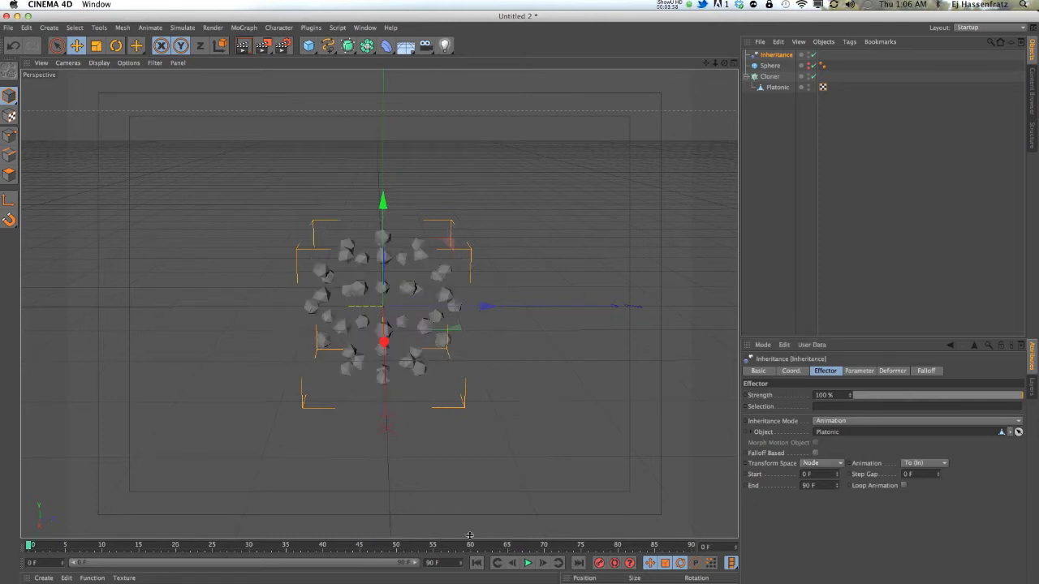
{"action": "key", "text": "F8"}
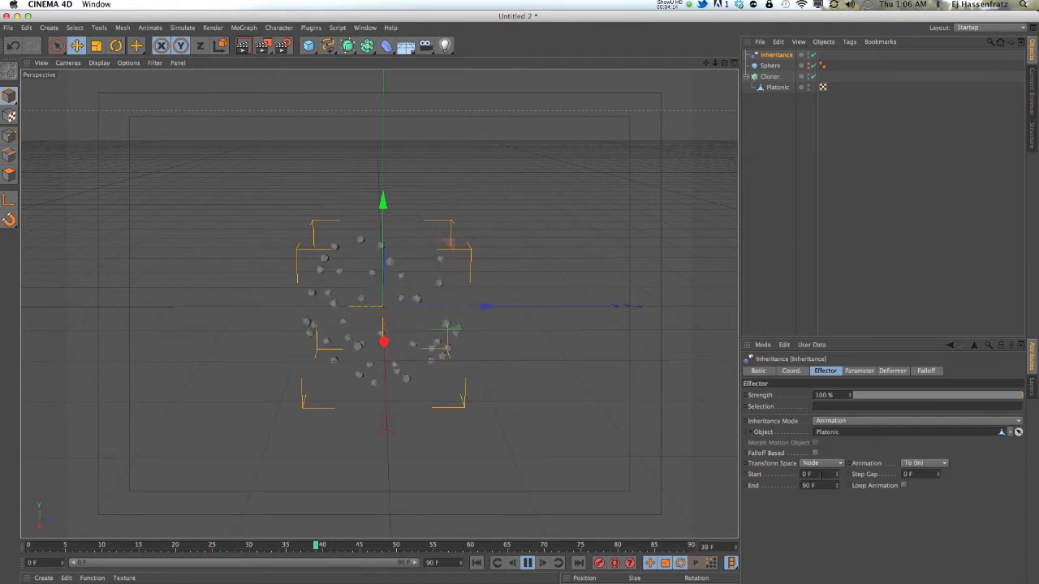
{"action": "left_click", "coordinate": [821, 473]}
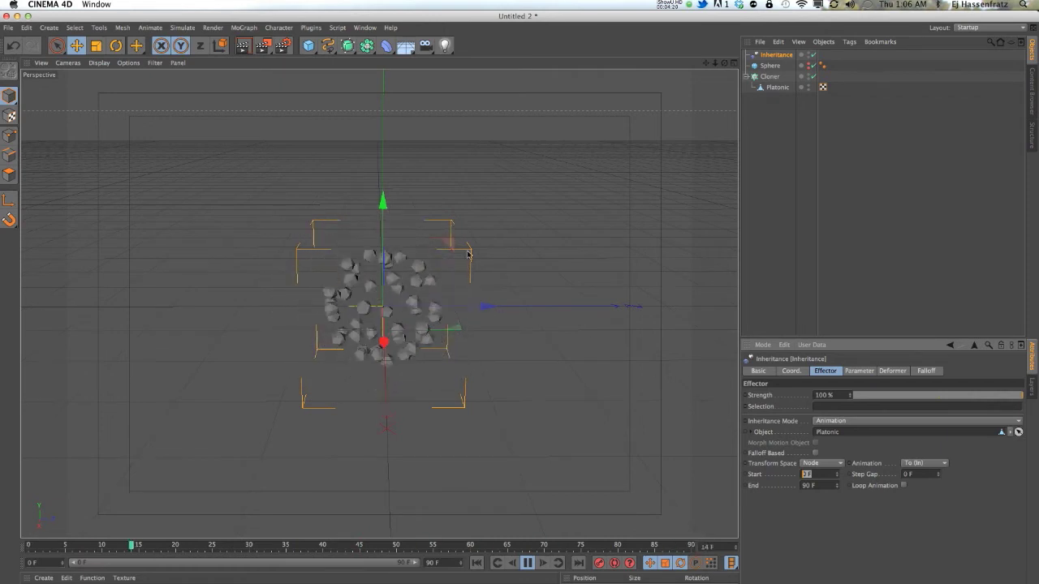
{"action": "key", "text": "Tab"}
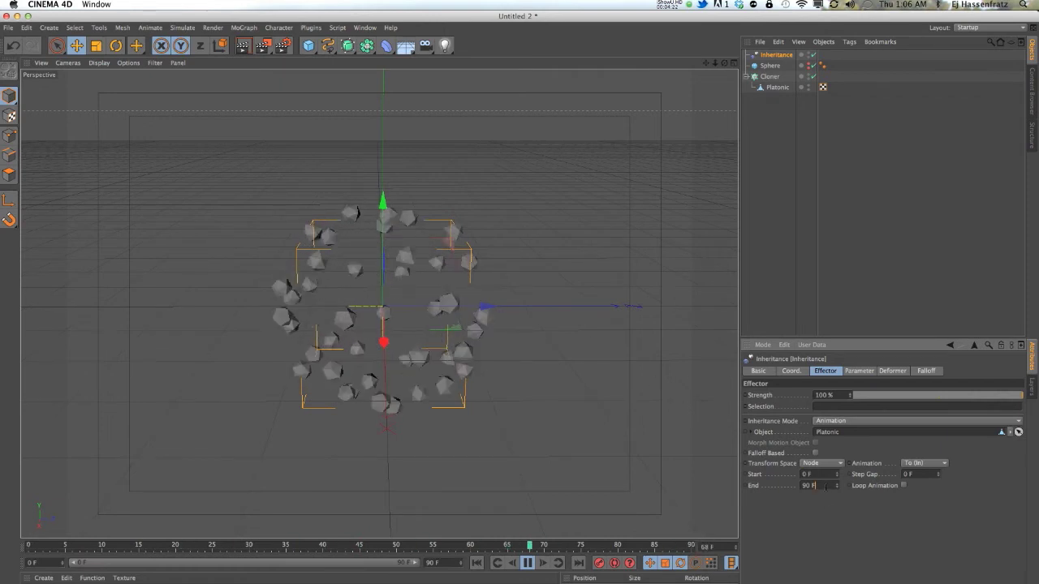
{"action": "type", "text": "2"}
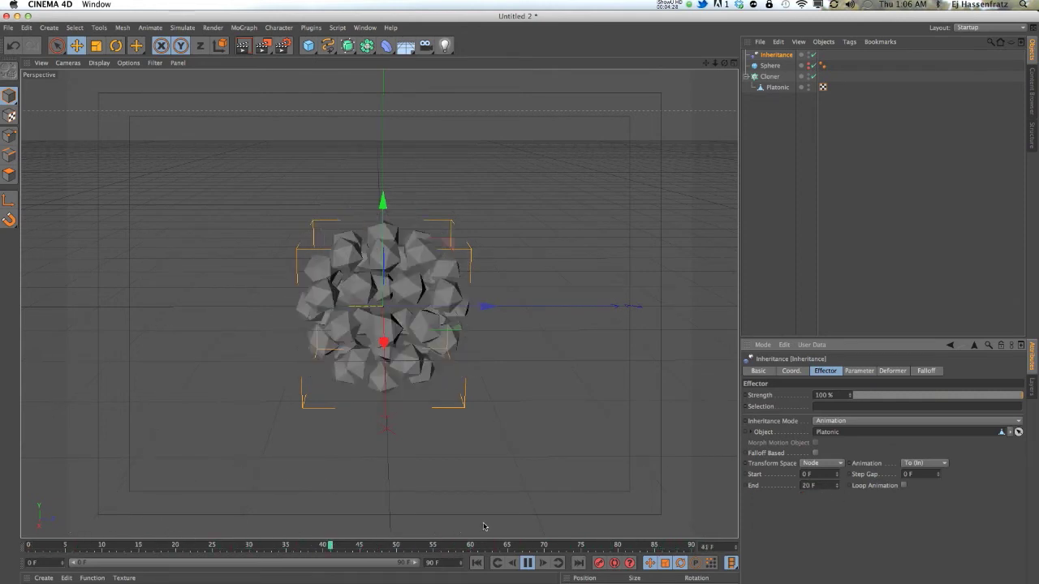
{"action": "left_click", "coordinate": [527, 562]}
{"action": "left_click_drag", "start_coordinate": [481, 545], "coordinate": [30, 545]}
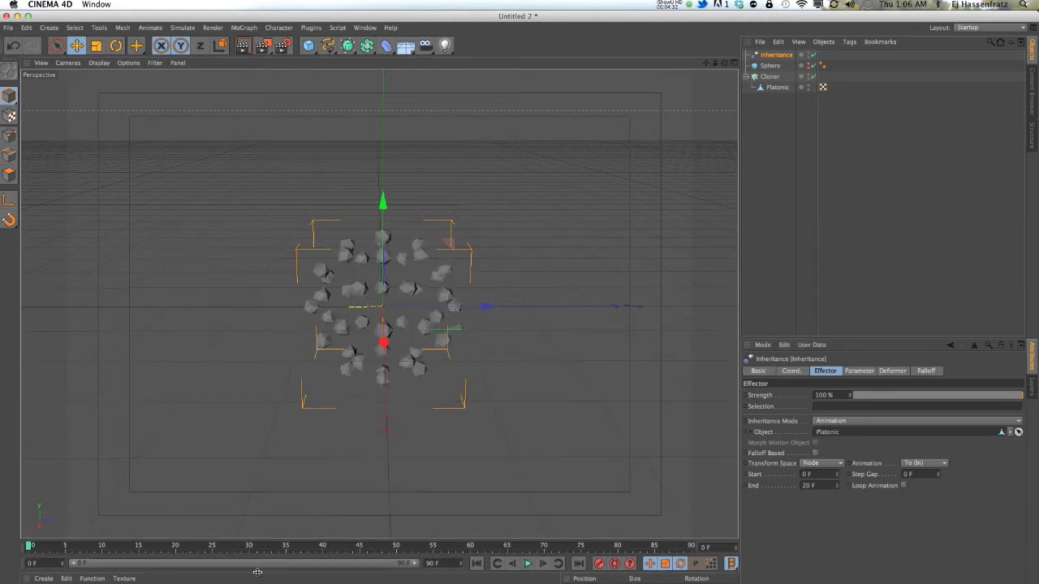
{"action": "left_click", "coordinate": [527, 562]}
{"action": "left_click", "coordinate": [527, 562]}
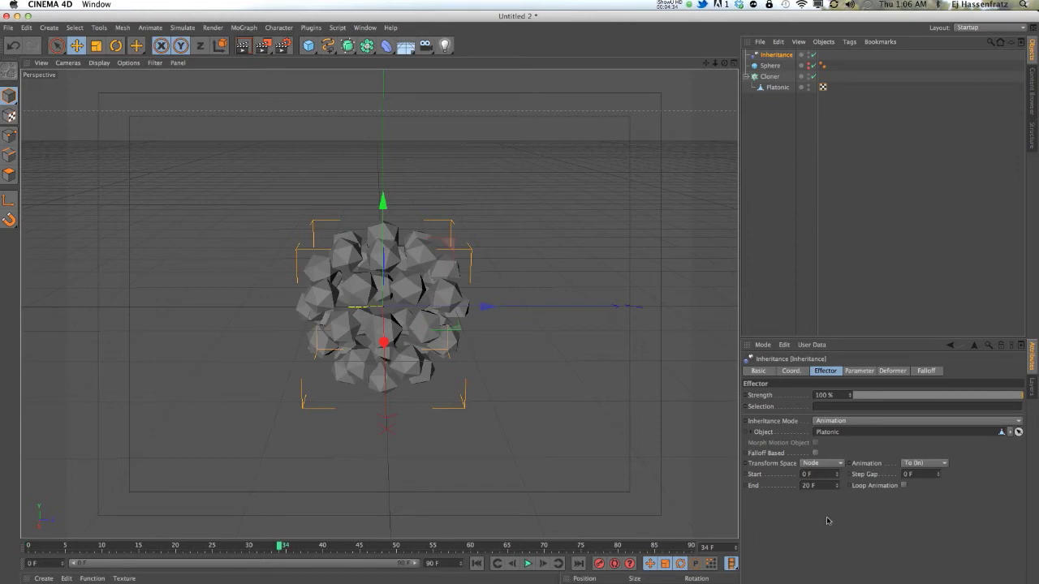
Set the Inheritance End frame to 30 F and the timeline length to 50 frames
{"action": "left_click", "coordinate": [815, 485]}
{"action": "type", "text": "30"}
{"action": "key", "text": "Return"}
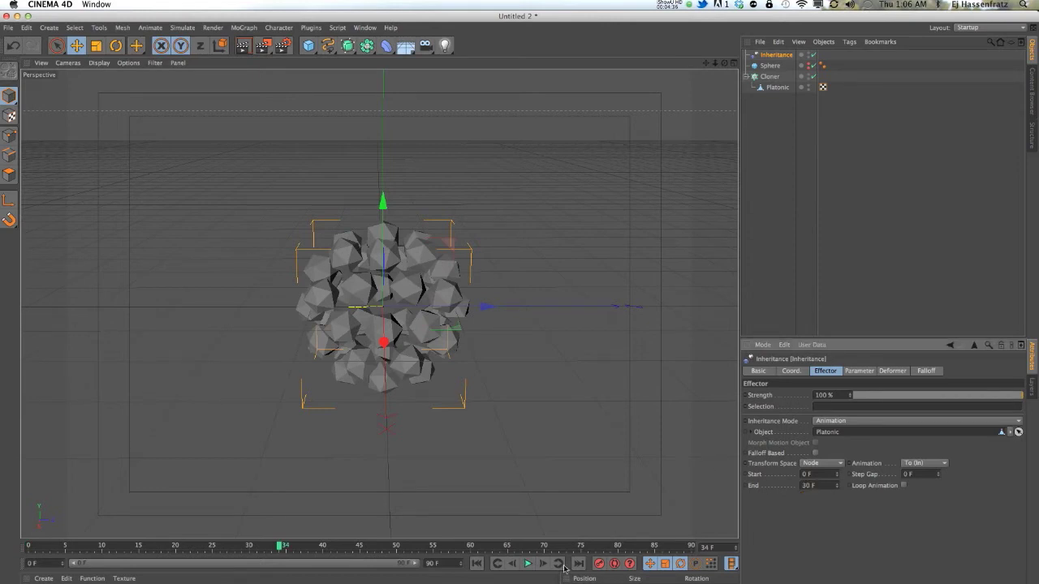
{"action": "left_click", "coordinate": [528, 563]}
{"action": "type", "text": "50"}
{"action": "key", "text": "Return"}
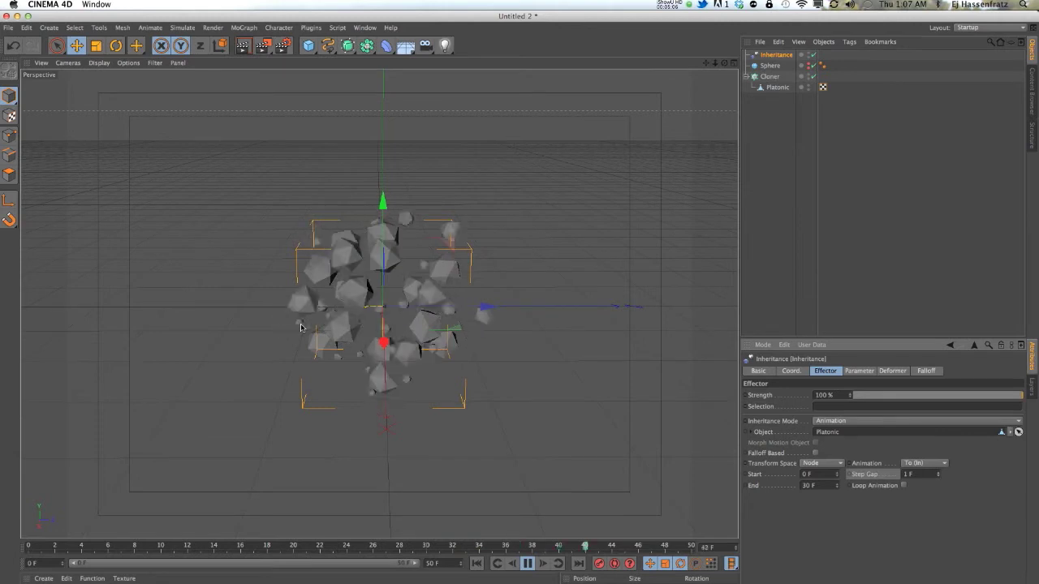
Stop playback at frame 30 and add a Plane object to the scene
{"action": "key", "text": "F8"}
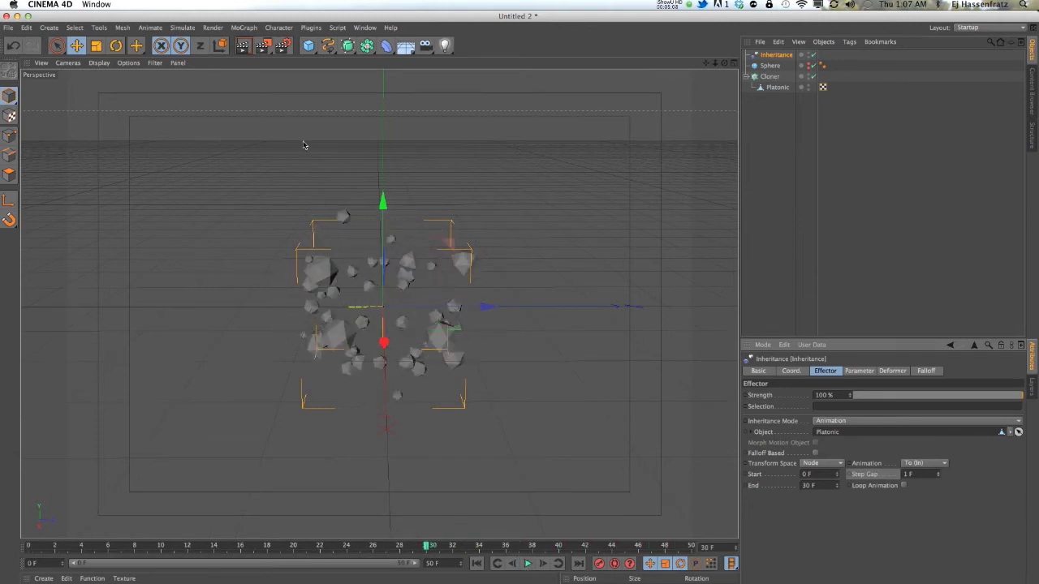
{"action": "left_click_drag", "start_coordinate": [309, 46], "coordinate": [401, 84]}
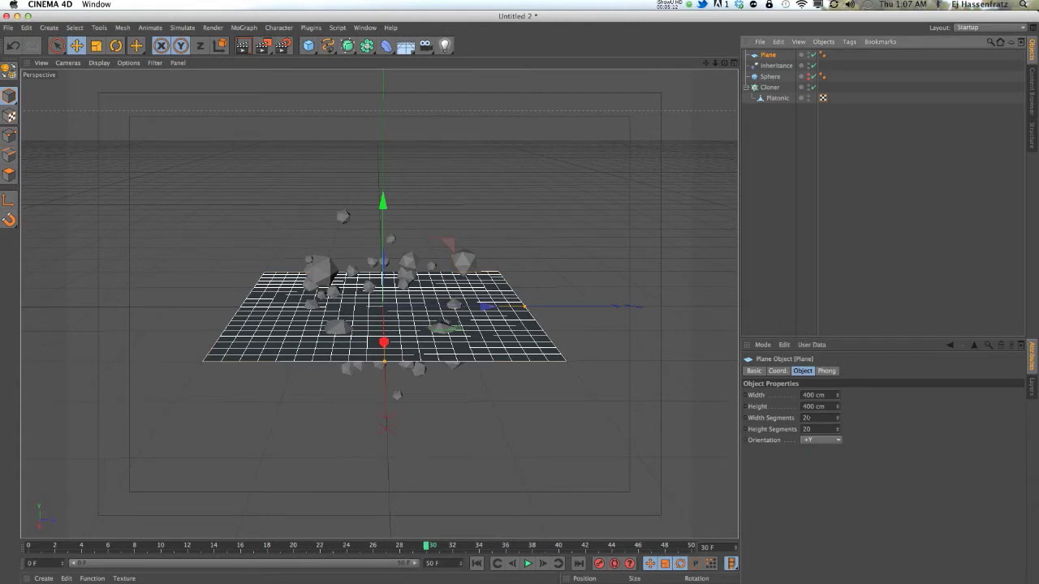
Set the Plane's height segments to 10
{"action": "left_click", "coordinate": [807, 417]}
{"action": "type", "text": "1"}
{"action": "key", "text": "Return"}
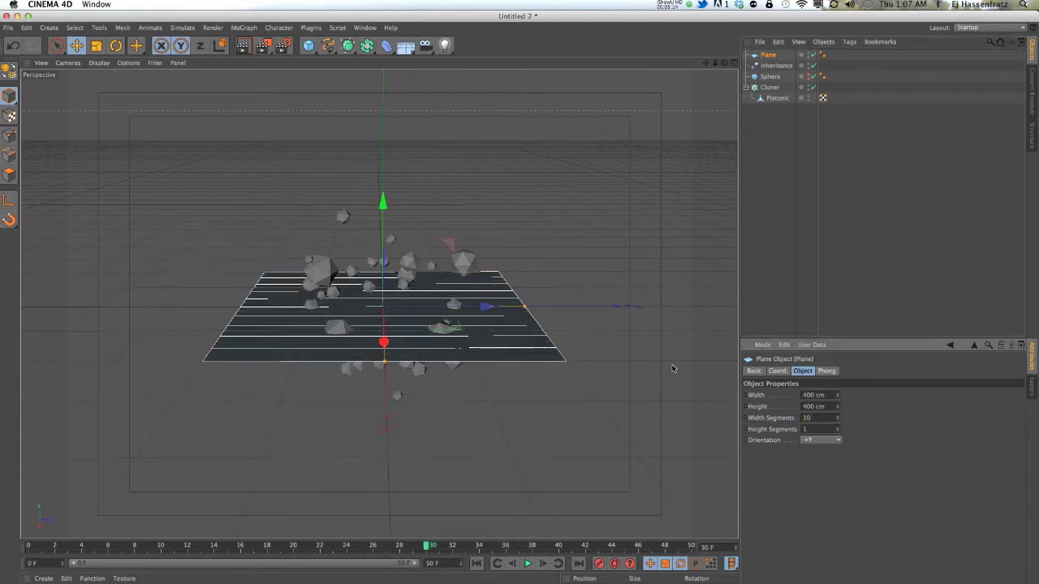
{"action": "type", "text": "0"}
{"action": "key", "text": "Return"}
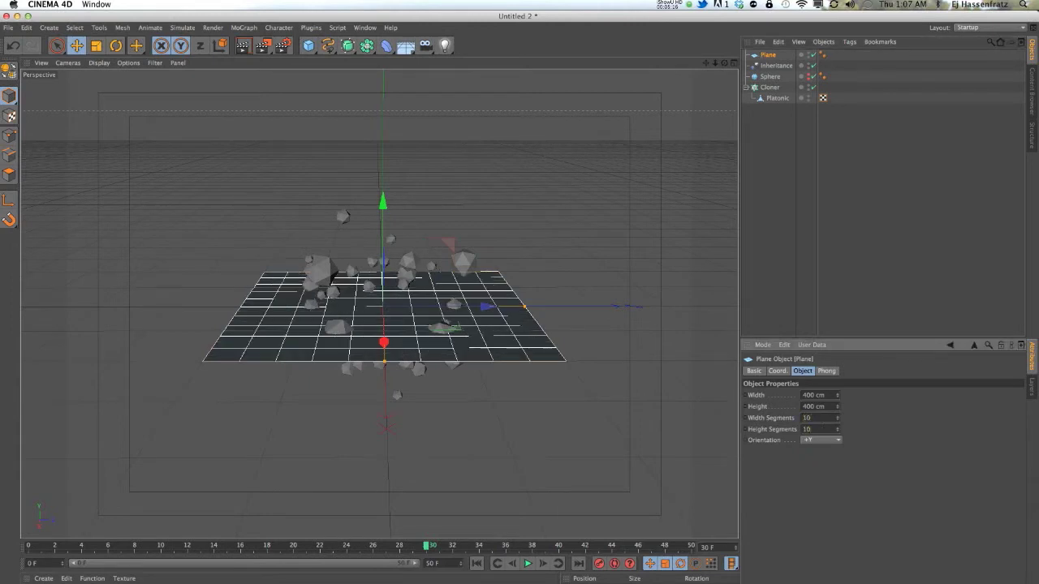
Use the Plane as the Cloner's source object and preview the Inheritance animation
{"action": "left_click", "coordinate": [766, 87]}
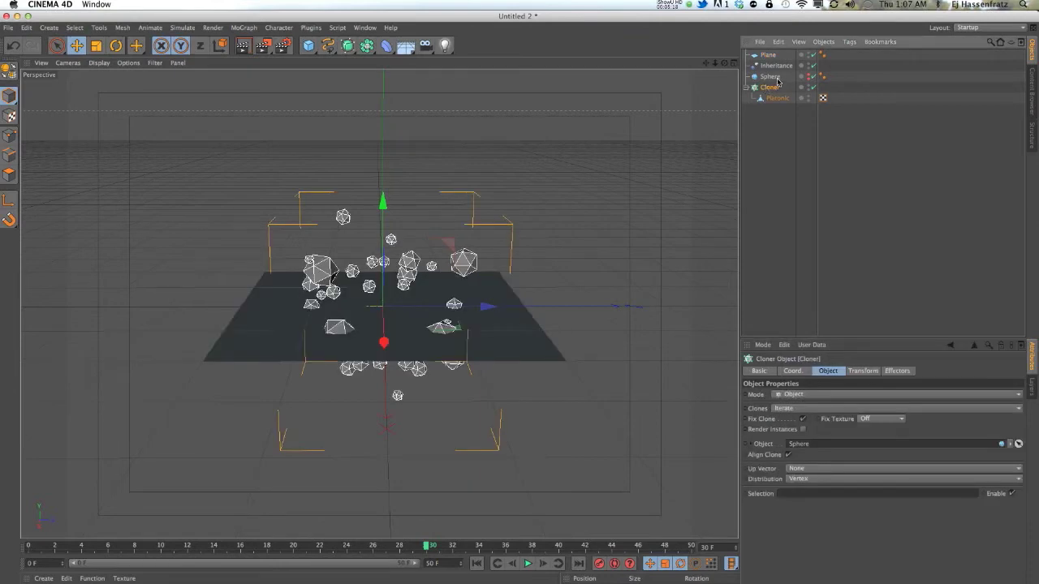
{"action": "left_click_drag", "start_coordinate": [767, 55], "coordinate": [814, 444]}
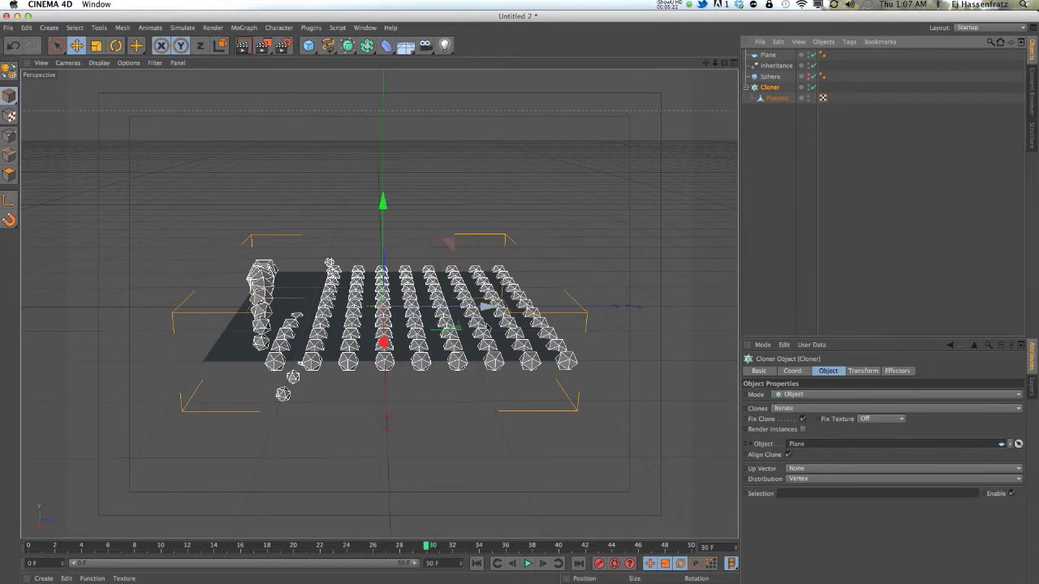
{"action": "left_click", "coordinate": [768, 66]}
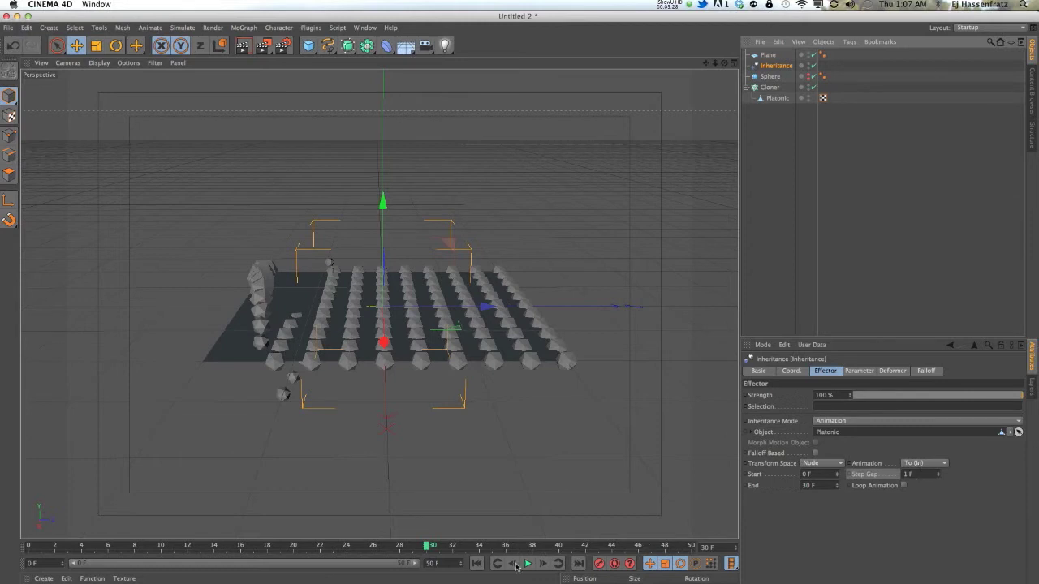
{"action": "left_click", "coordinate": [526, 563]}
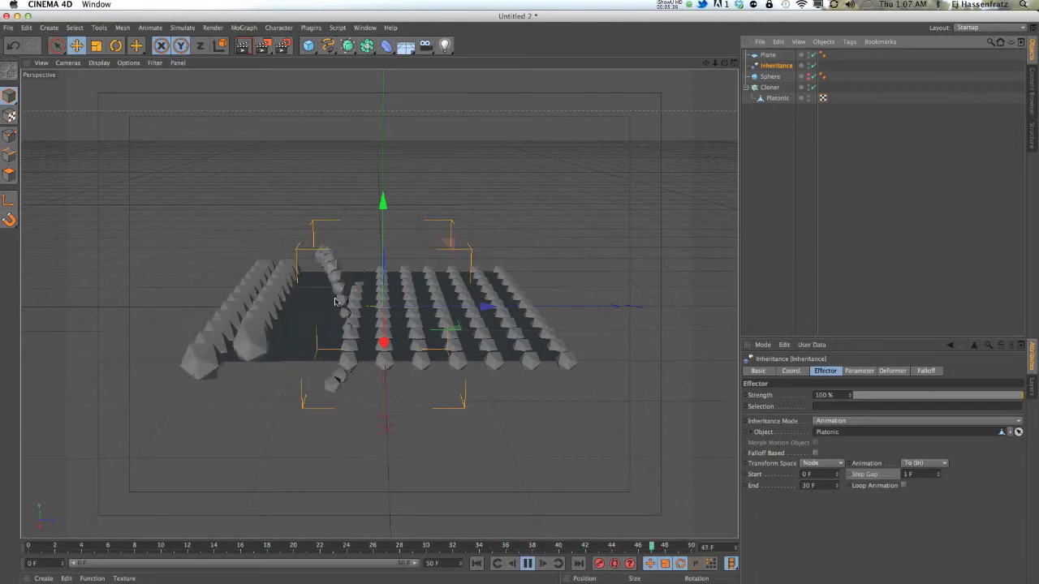
{"action": "left_click", "coordinate": [527, 563]}
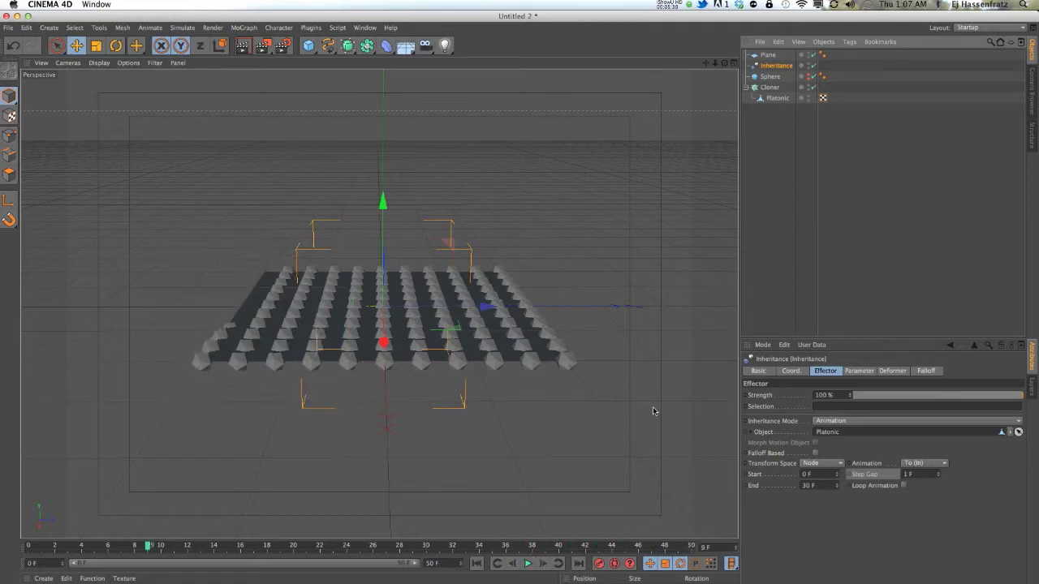
{"action": "left_click", "coordinate": [769, 76]}
{"action": "left_click", "coordinate": [773, 65]}
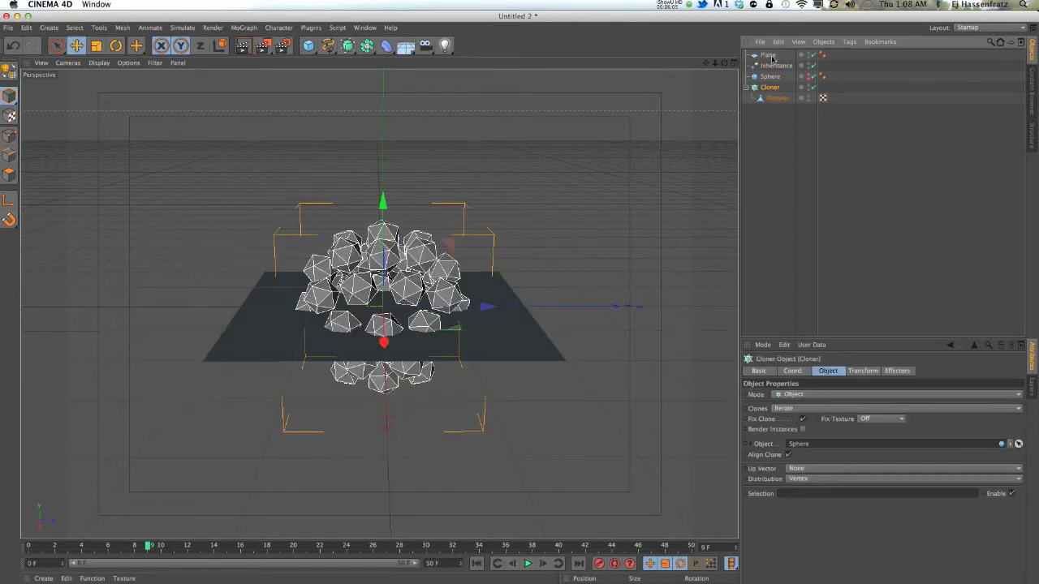
Delete the Plane object from the scene
{"action": "left_click", "coordinate": [773, 57]}
{"action": "key", "text": "Delete"}
{"action": "left_click", "coordinate": [774, 63]}
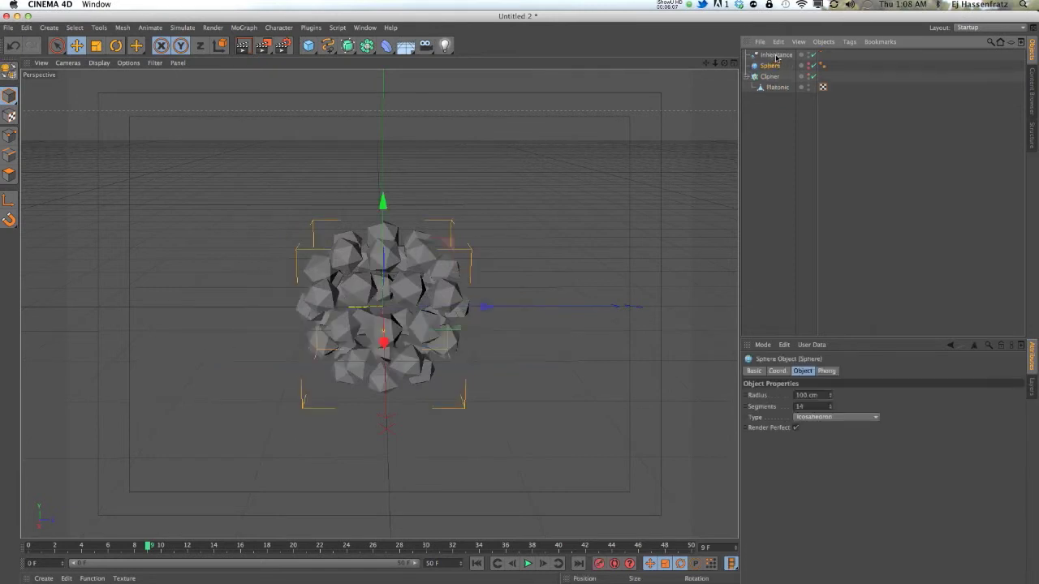
Make Platonic the Inheritance effector's Object and preview the staggered clone growth
{"action": "left_click", "coordinate": [775, 55]}
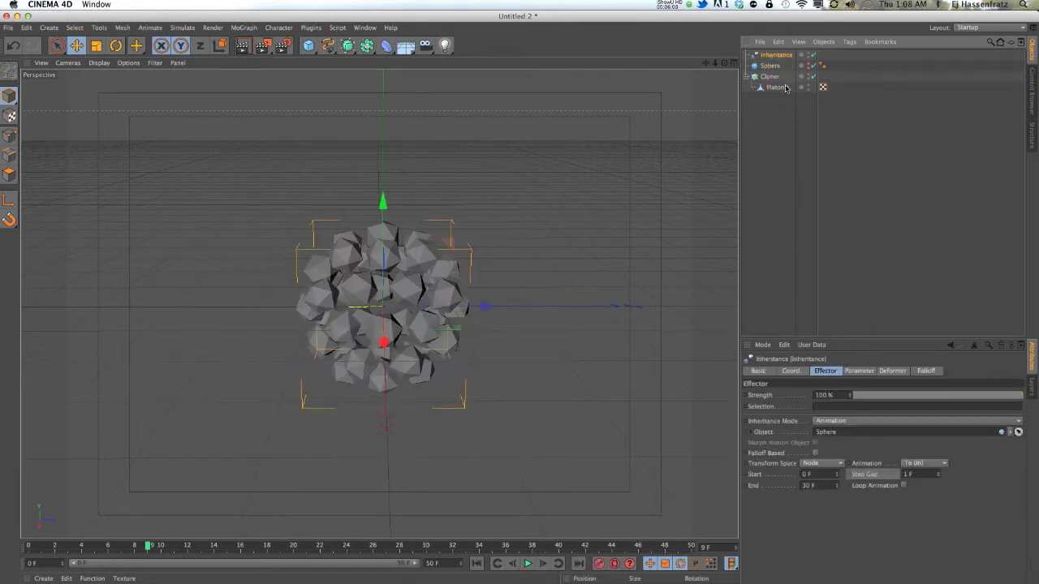
{"action": "left_click_drag", "start_coordinate": [785, 87], "coordinate": [862, 434]}
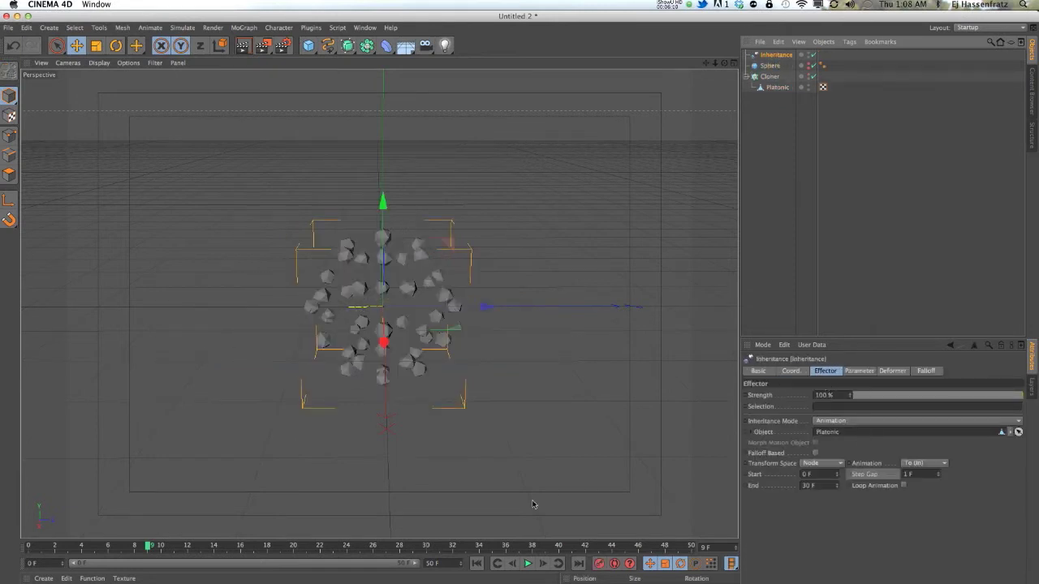
{"action": "left_click", "coordinate": [527, 563]}
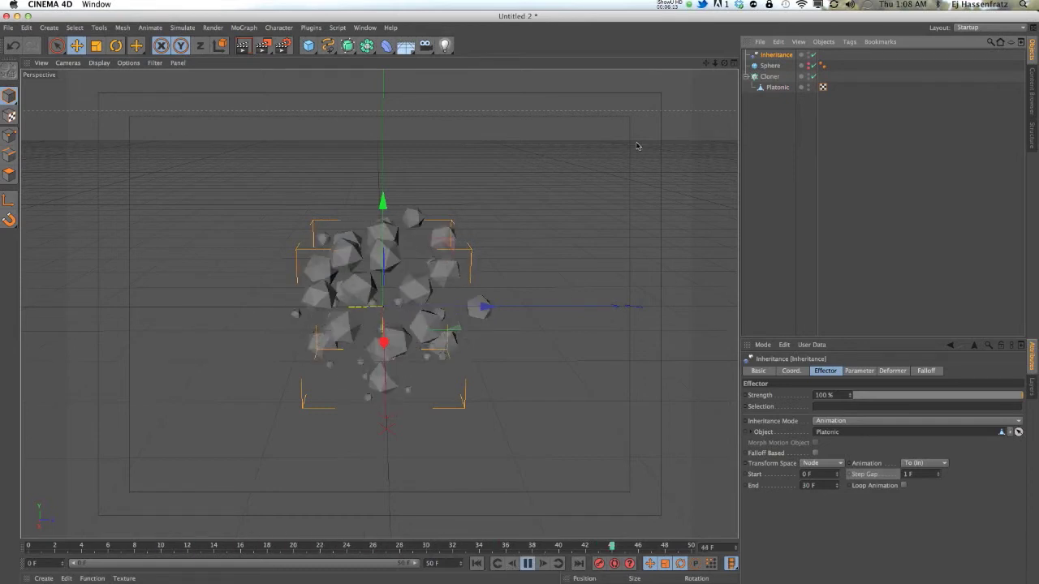
{"action": "left_click", "coordinate": [769, 65]}
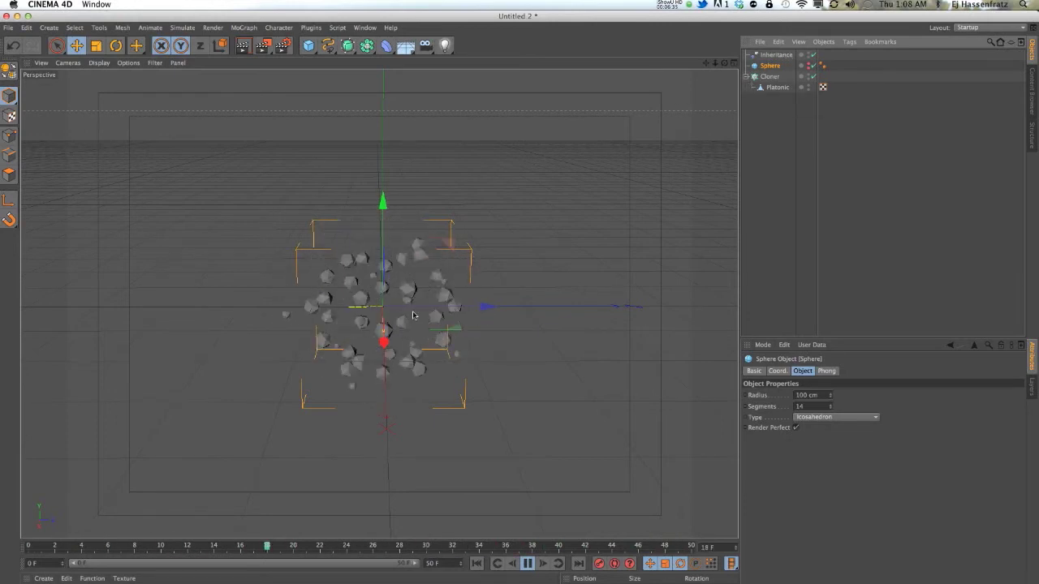
{"action": "key", "text": "F8"}
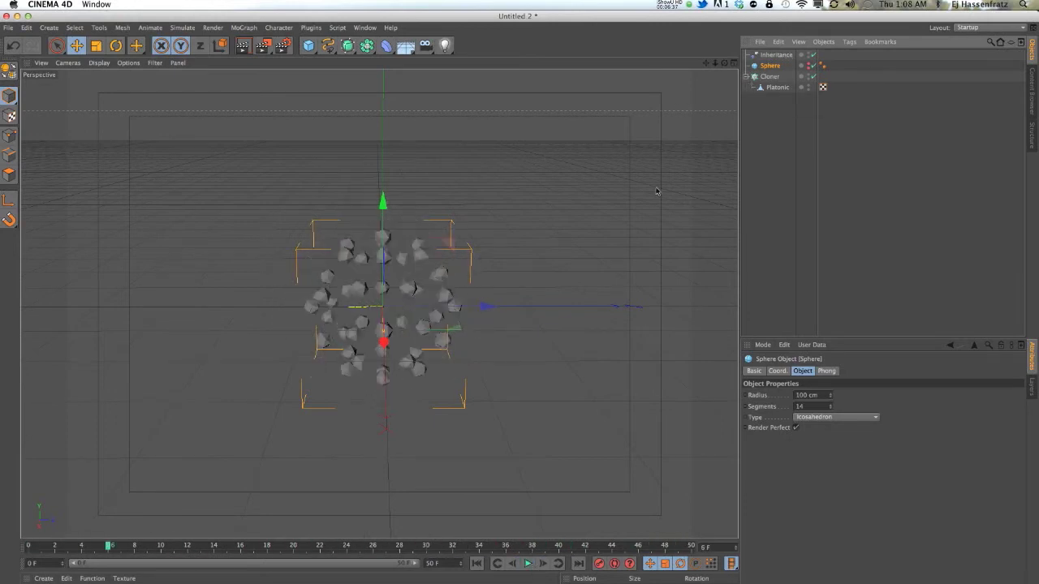
{"action": "left_click", "coordinate": [777, 55]}
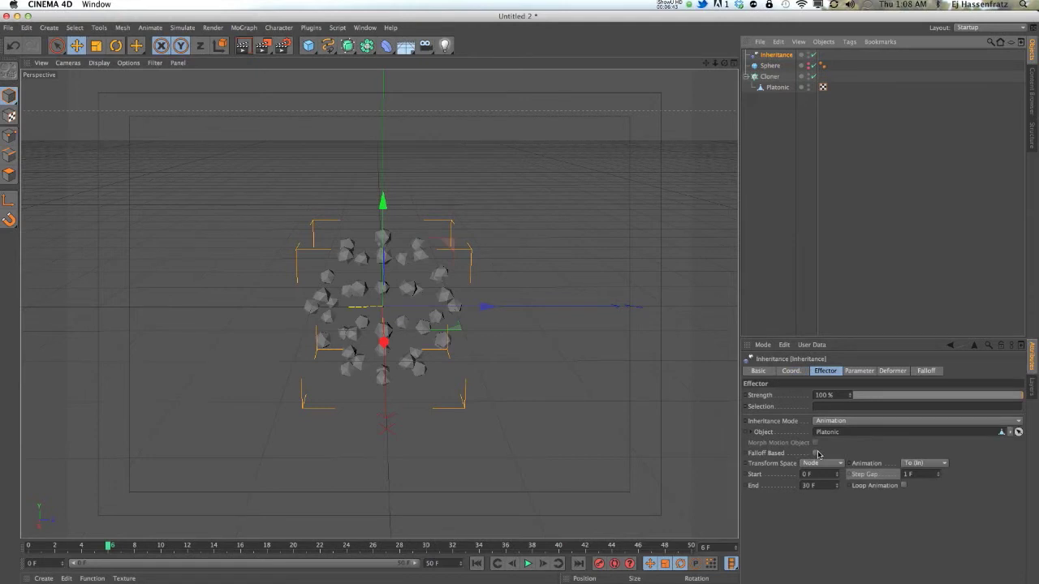
Make Inheritance falloff-based with a Linear shape, and move its box left of the clone sphere
{"action": "left_click", "coordinate": [817, 453]}
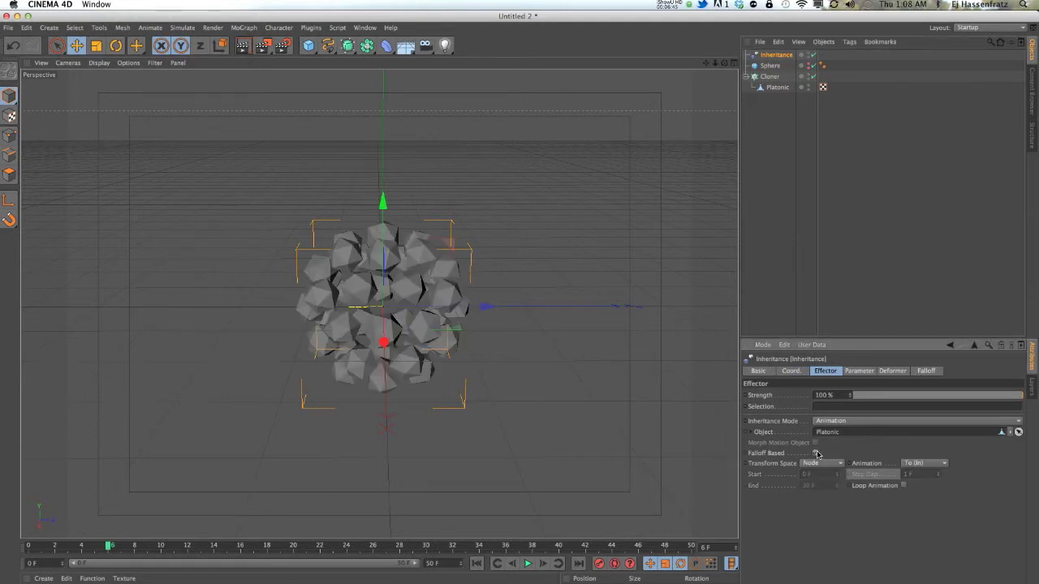
{"action": "left_click", "coordinate": [927, 371]}
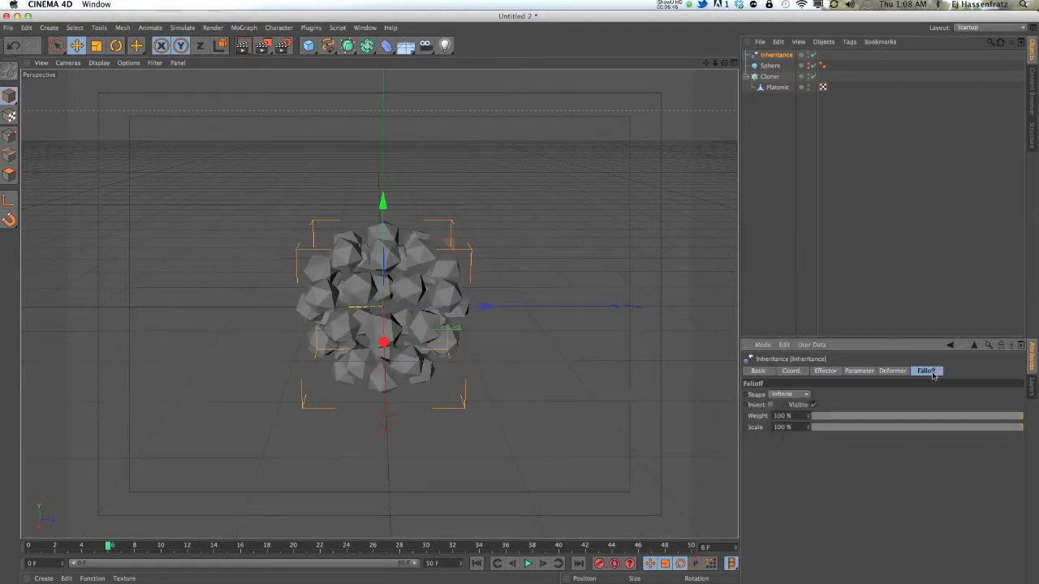
{"action": "left_click", "coordinate": [800, 395]}
{"action": "left_click", "coordinate": [789, 463]}
{"action": "left_click_drag", "start_coordinate": [485, 306], "coordinate": [317, 318]}
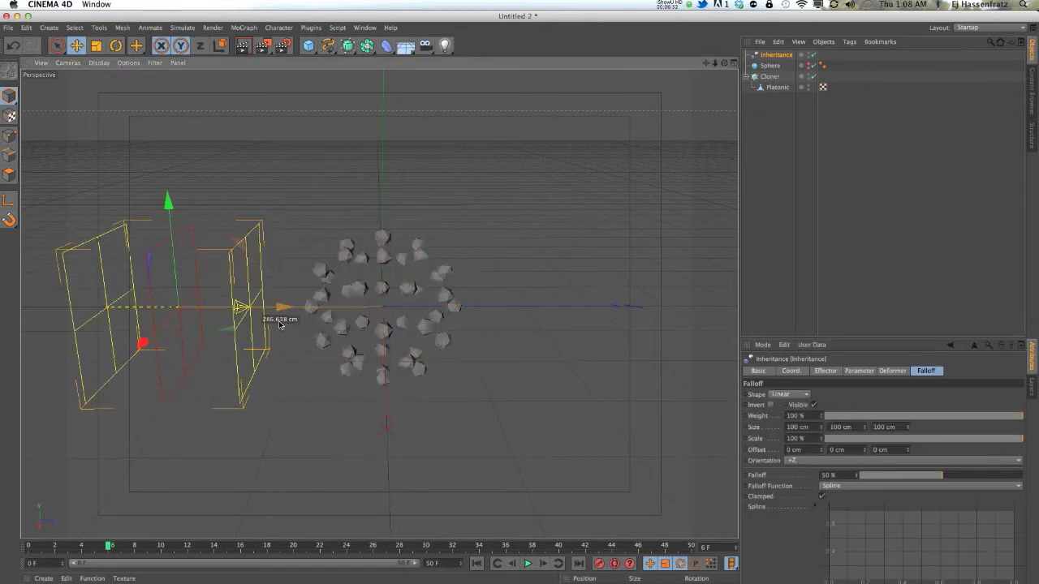
{"action": "mouse_move", "coordinate": [280, 324]}
{"action": "left_mouse_down"}
{"action": "mouse_move", "coordinate": [357, 306]}
{"action": "mouse_move", "coordinate": [489, 313]}
{"action": "mouse_move", "coordinate": [659, 300]}
{"action": "mouse_move", "coordinate": [378, 307]}
{"action": "mouse_move", "coordinate": [637, 282]}
{"action": "mouse_move", "coordinate": [276, 328]}
{"action": "mouse_move", "coordinate": [297, 328]}
{"action": "left_mouse_up"}
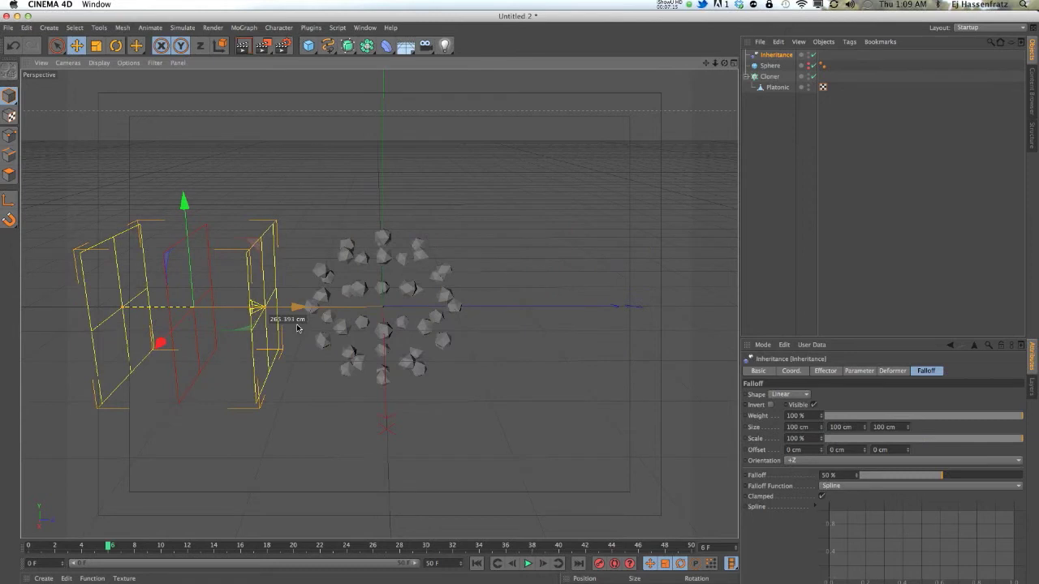
Keyframe the falloff Offset at frame 0 and advance the timeline, undoing trial offset changes
{"action": "left_click", "coordinate": [745, 451], "text": "ctrl"}
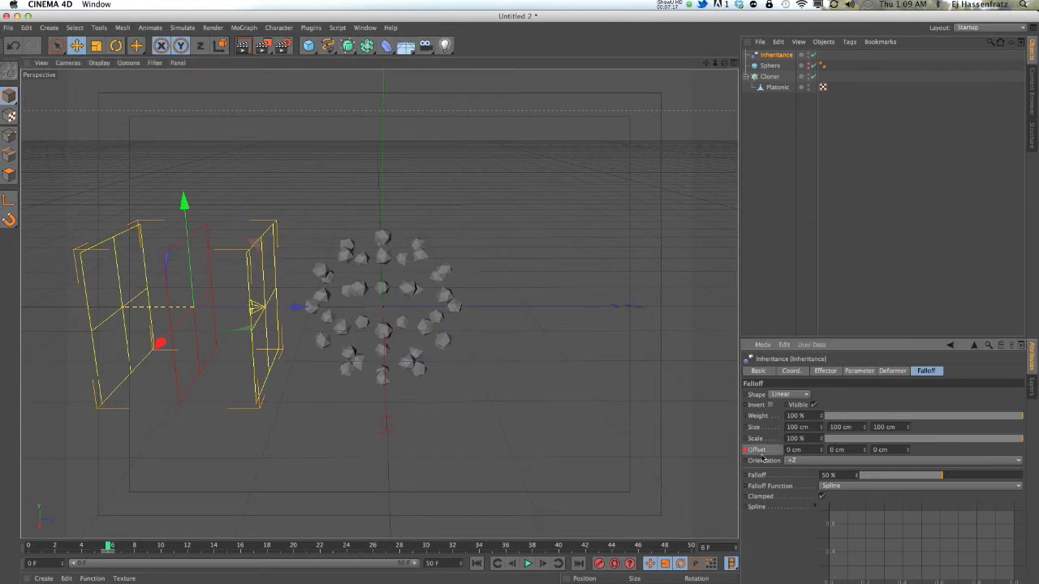
{"action": "left_click_drag", "start_coordinate": [822, 449], "coordinate": [822, 451]}
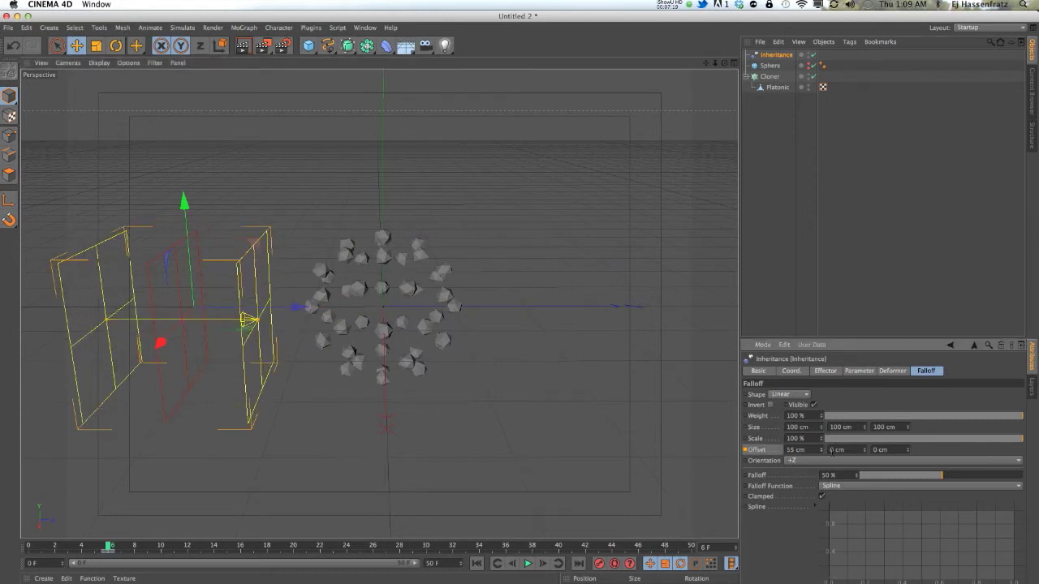
{"action": "key", "text": "ctrl+z"}
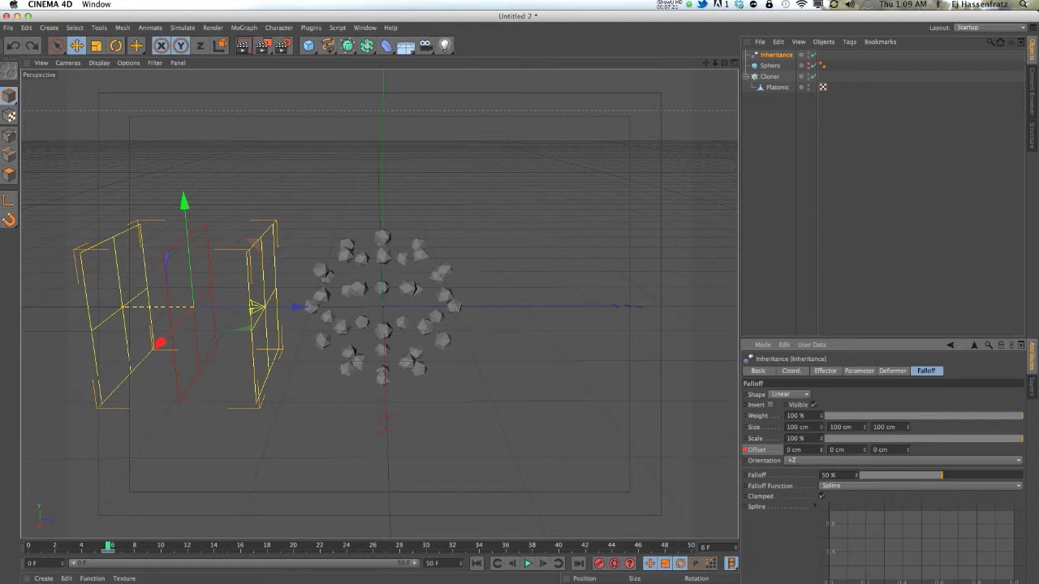
{"action": "left_click_drag", "start_coordinate": [239, 546], "coordinate": [265, 545]}
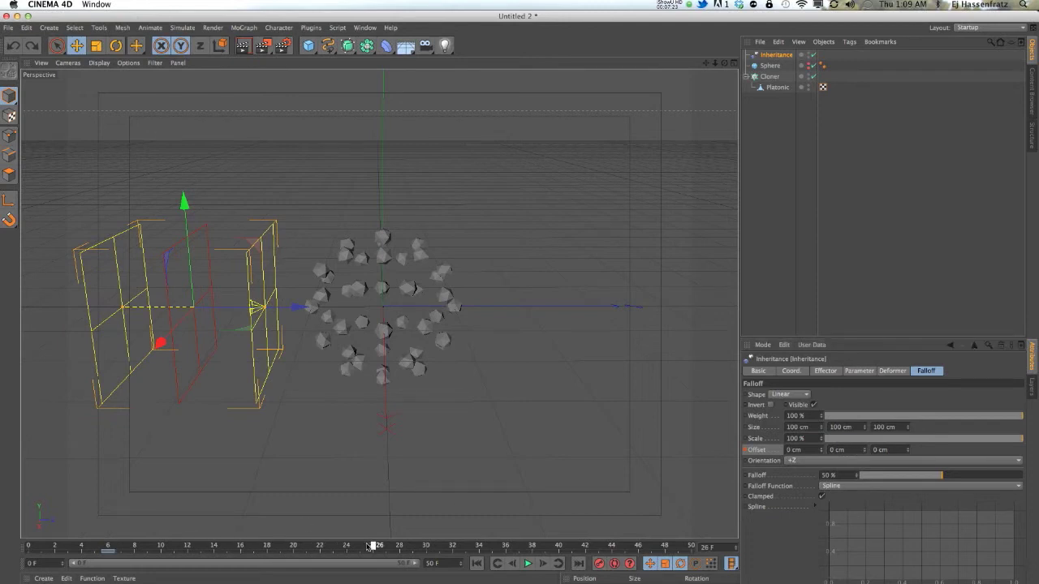
{"action": "left_click_drag", "start_coordinate": [868, 452], "coordinate": [908, 409]}
{"action": "key", "text": "ctrl+z"}
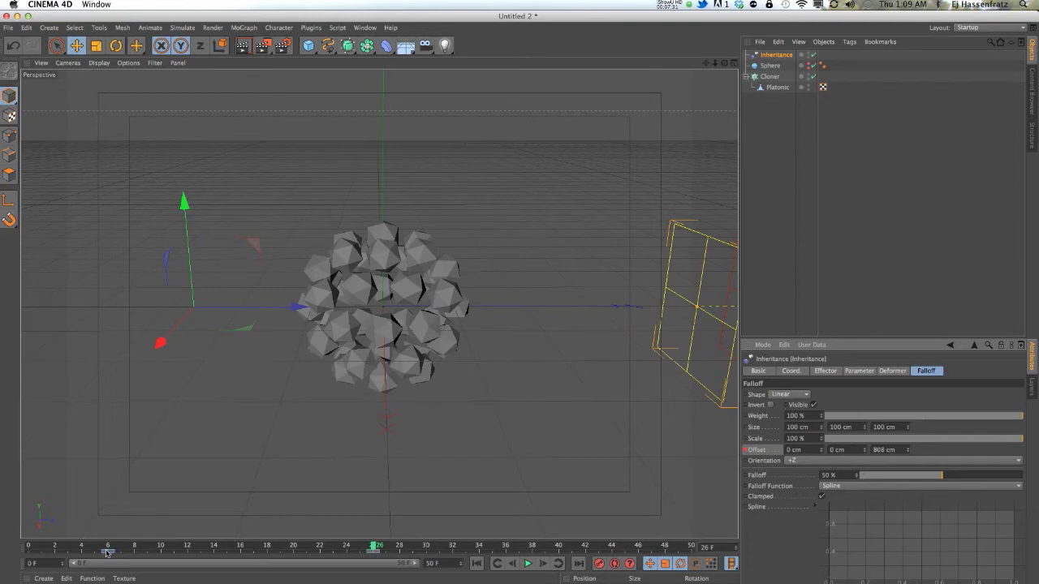
Preview the falloff sweep, then at frame 50 adjust Offset Z to bring the box nearer the sphere
{"action": "left_click", "coordinate": [28, 547]}
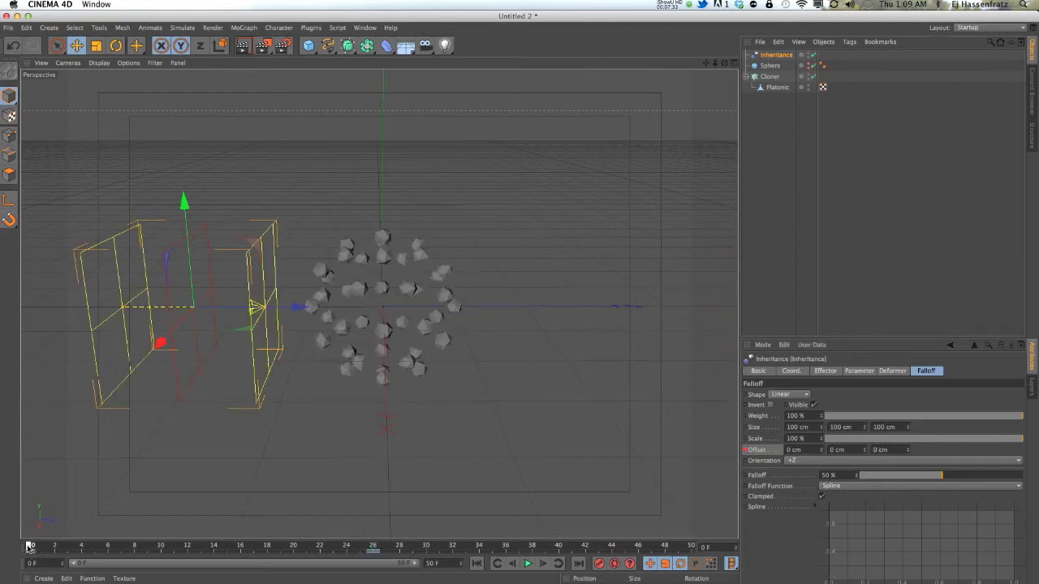
{"action": "left_click", "coordinate": [527, 564]}
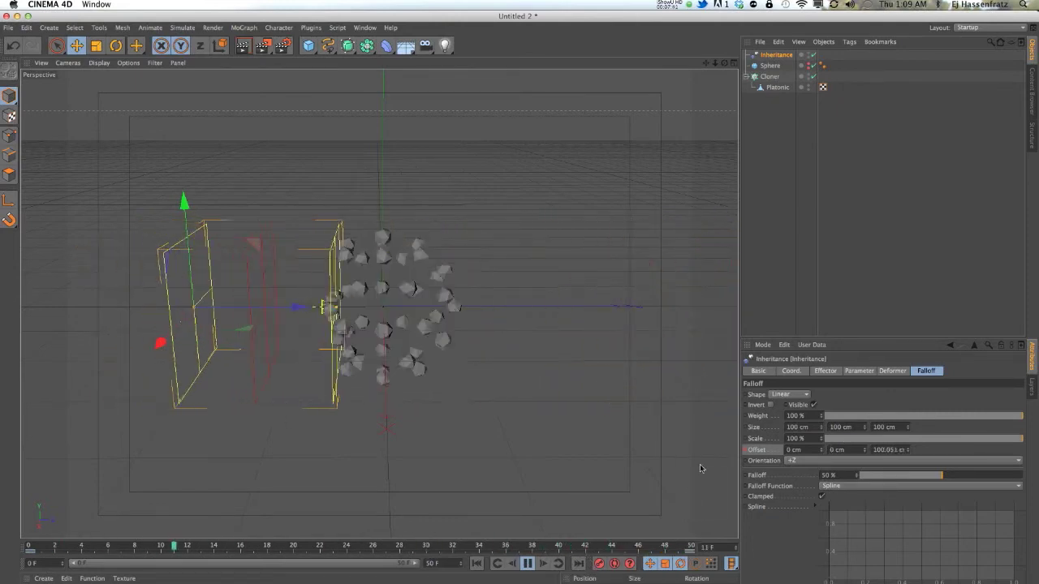
{"action": "left_click", "coordinate": [528, 563]}
{"action": "left_click", "coordinate": [690, 548]}
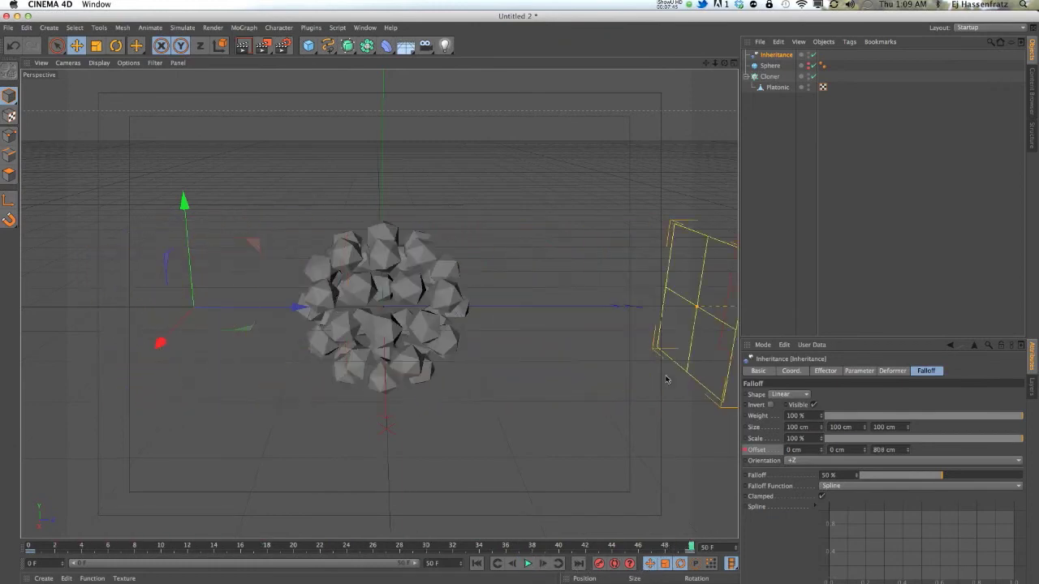
{"action": "left_click_drag", "start_coordinate": [641, 355], "coordinate": [511, 372], "text": "alt"}
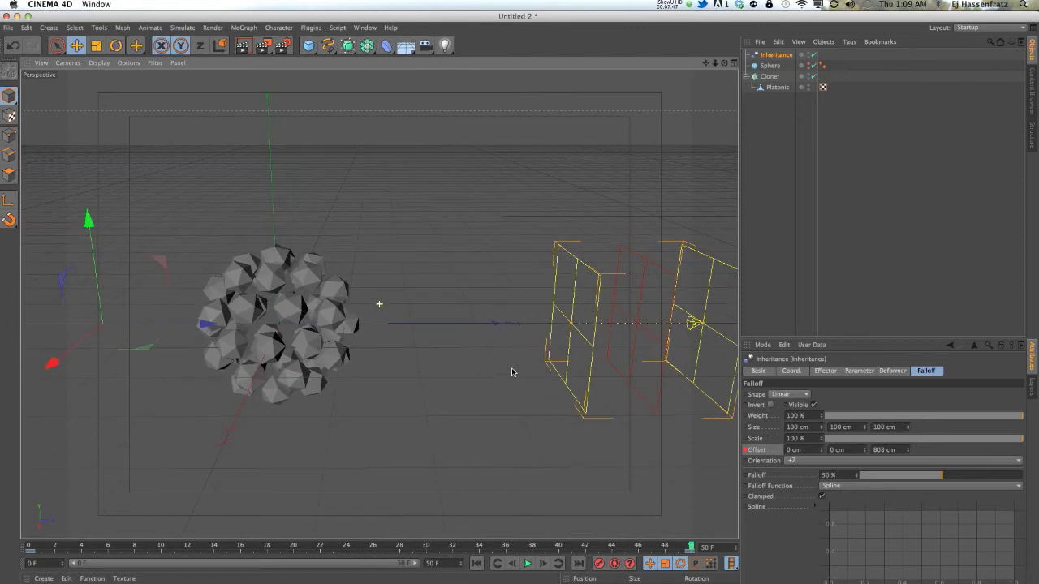
{"action": "left_click_drag", "start_coordinate": [907, 449], "coordinate": [907, 564]}
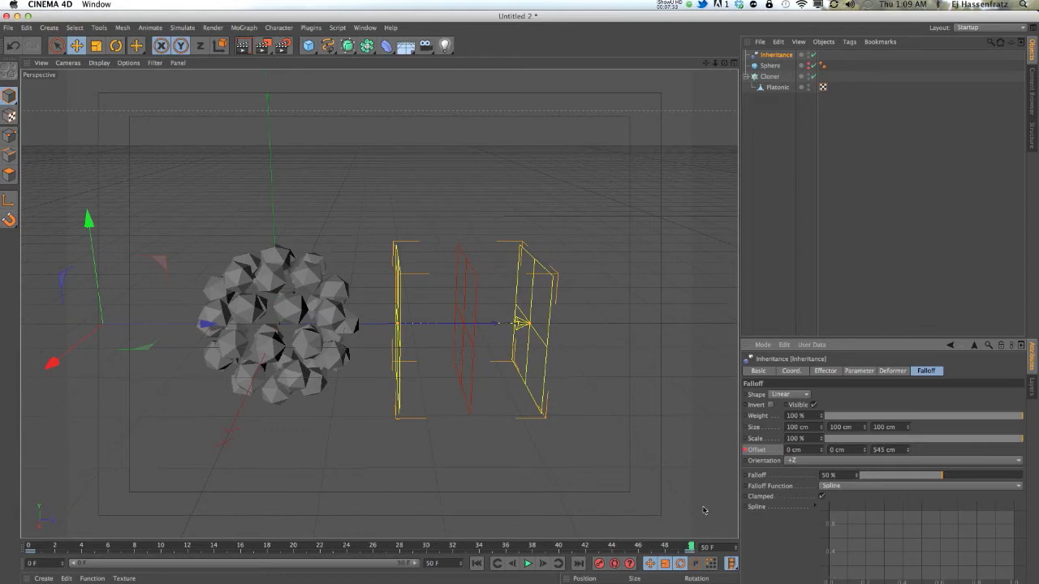
Set the Inheritance falloff Size Z to 368 cm and its starting Offset Z to -295 cm
{"action": "left_click_drag", "start_coordinate": [690, 546], "coordinate": [29, 546]}
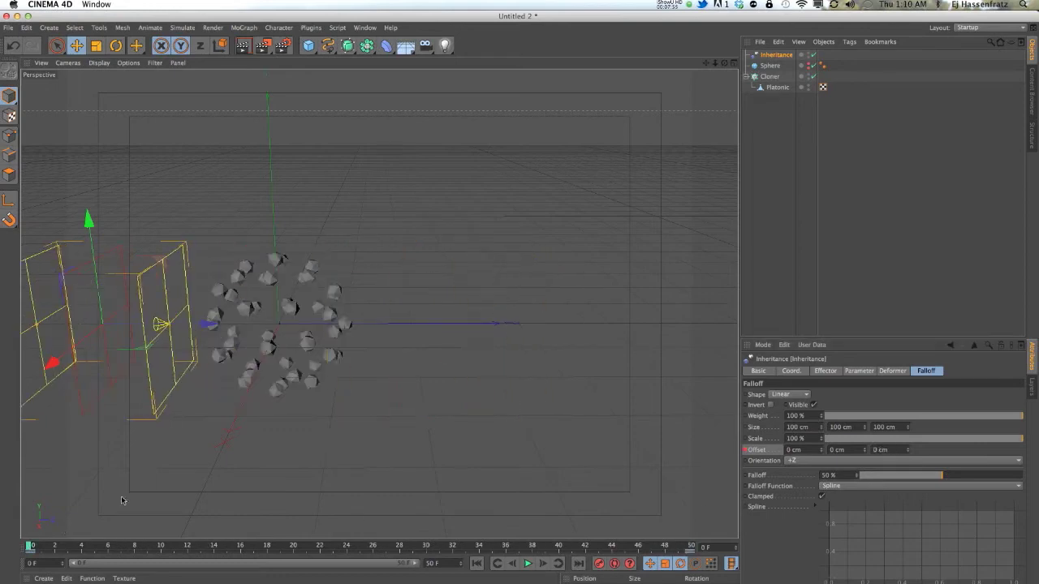
{"action": "left_click", "coordinate": [531, 567]}
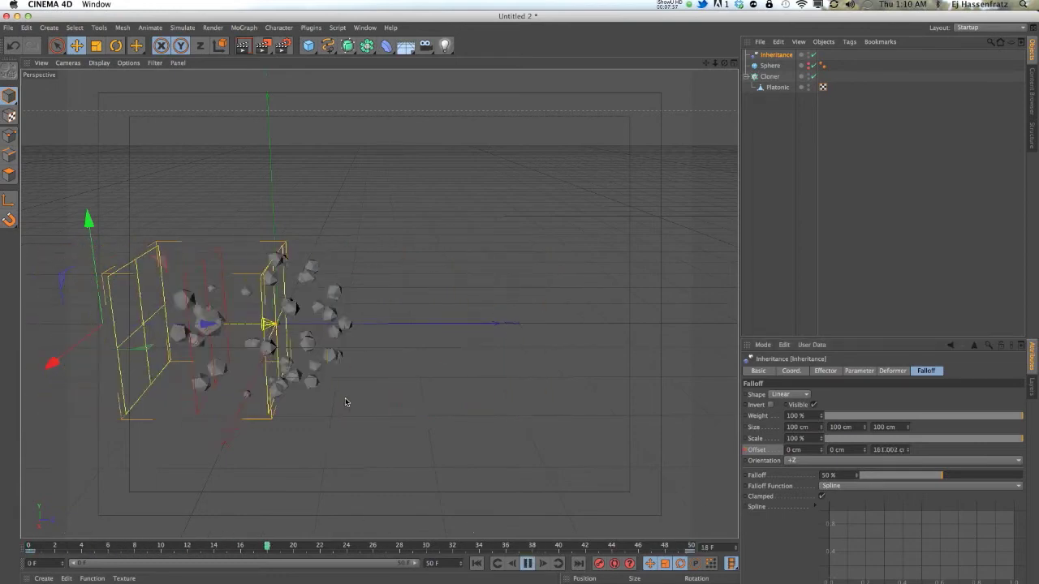
{"action": "left_click_drag", "start_coordinate": [333, 393], "coordinate": [382, 375], "text": "alt"}
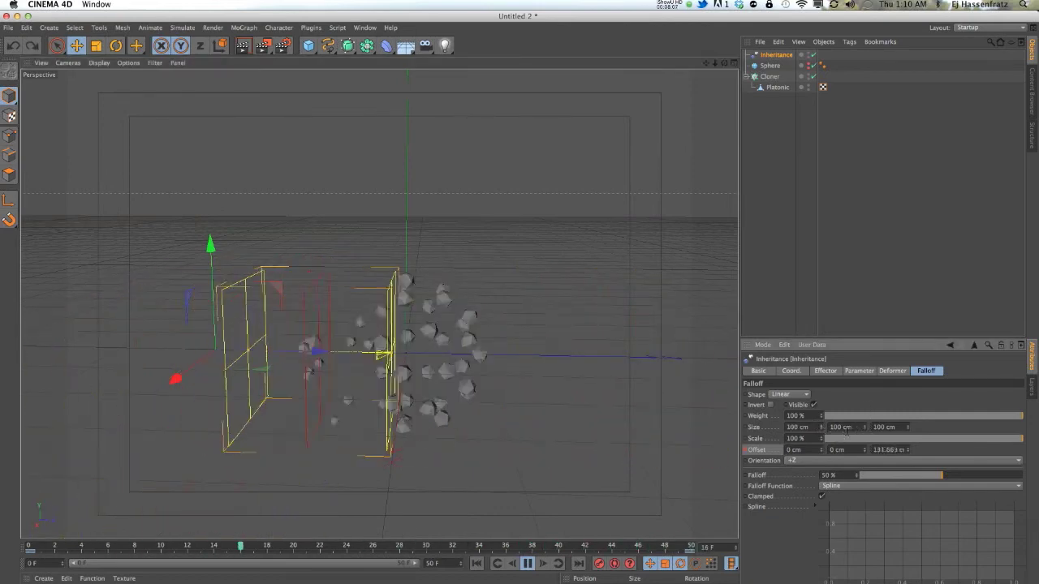
{"action": "left_click_drag", "start_coordinate": [905, 423], "coordinate": [907, 427]}
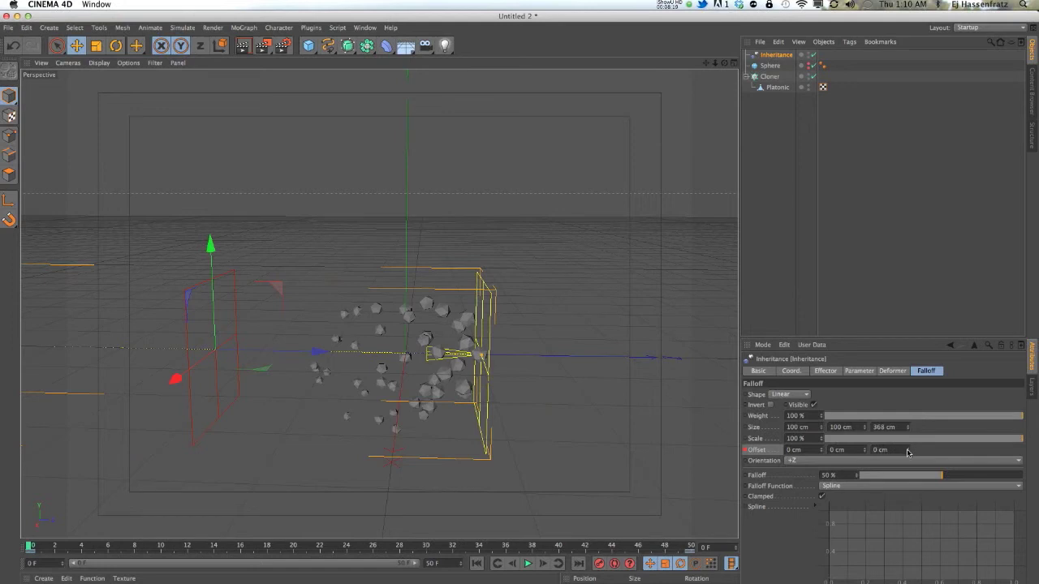
{"action": "left_click_drag", "start_coordinate": [907, 453], "coordinate": [873, 462]}
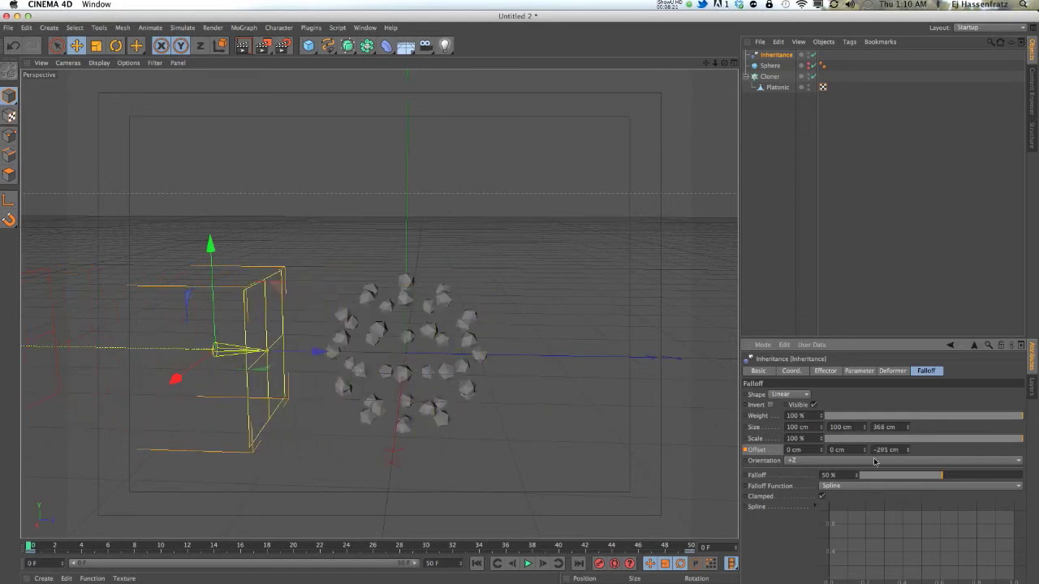
Play the sweep through the clones, then select the Cloner and open the MoGraph effector list
{"action": "left_click", "coordinate": [527, 563]}
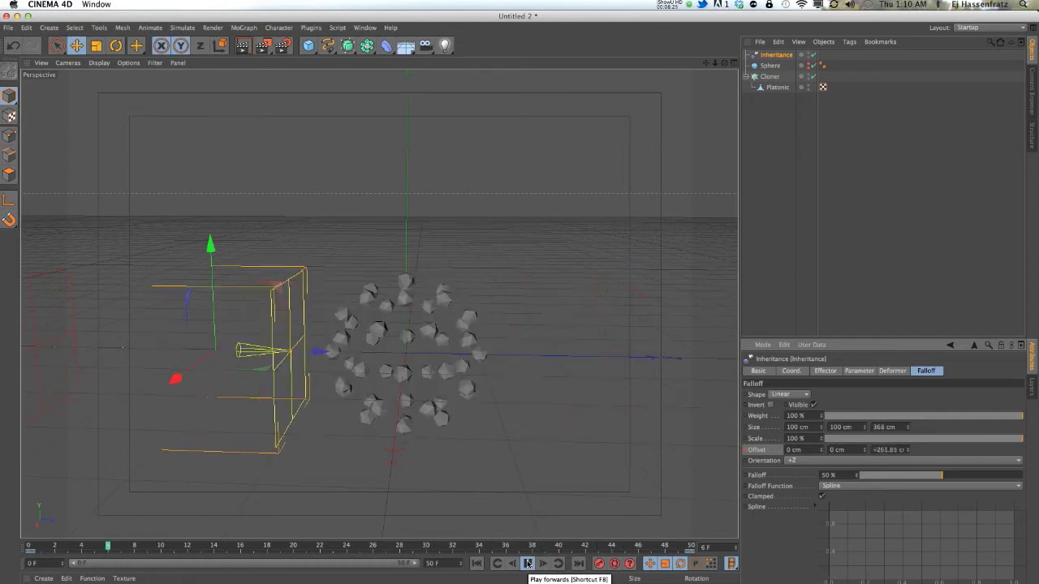
{"action": "left_click", "coordinate": [527, 563]}
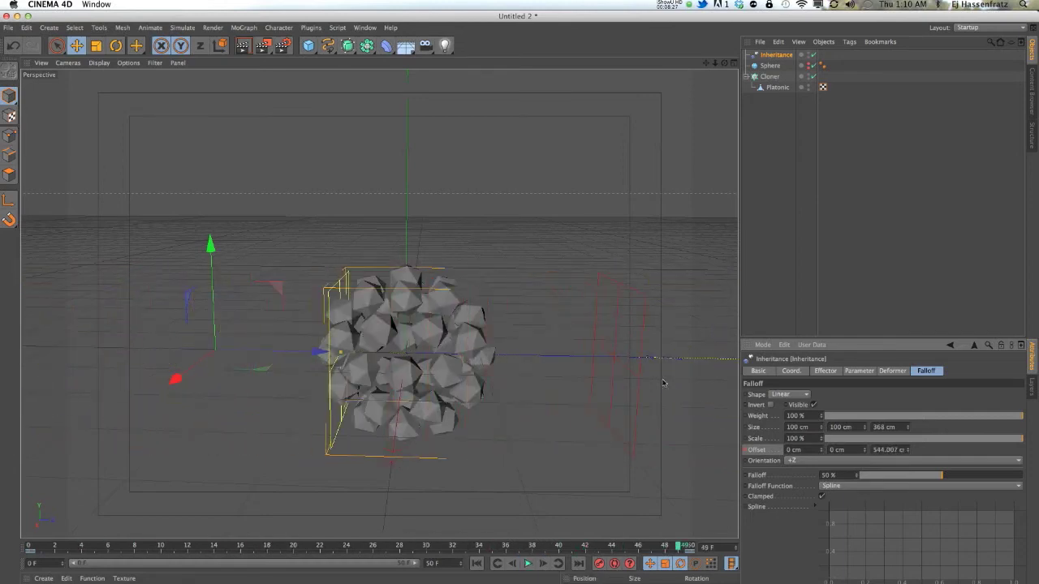
{"action": "left_click", "coordinate": [770, 76]}
{"action": "left_click", "coordinate": [244, 28]}
Add a Delay effector and confirm it appears in the Cloner's Effectors list beside Inheritance
{"action": "mouse_move", "coordinate": [258, 45]}
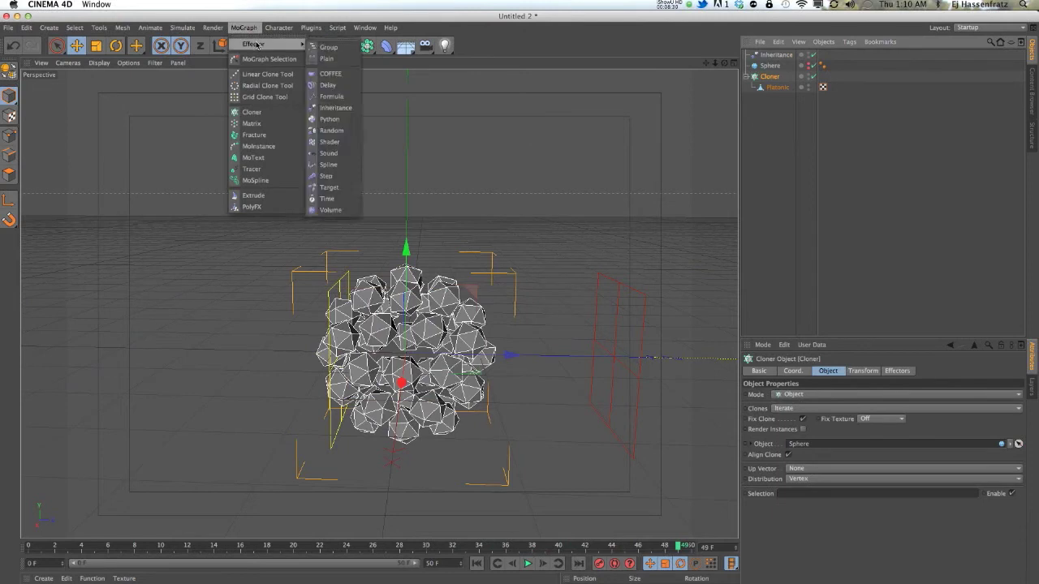
{"action": "left_click", "coordinate": [328, 85]}
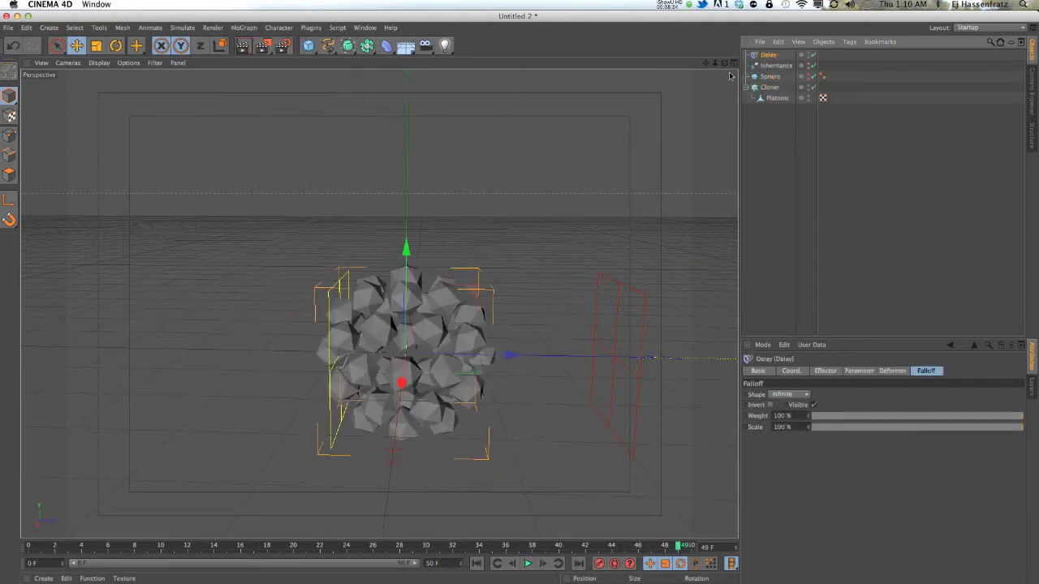
{"action": "left_click", "coordinate": [768, 88]}
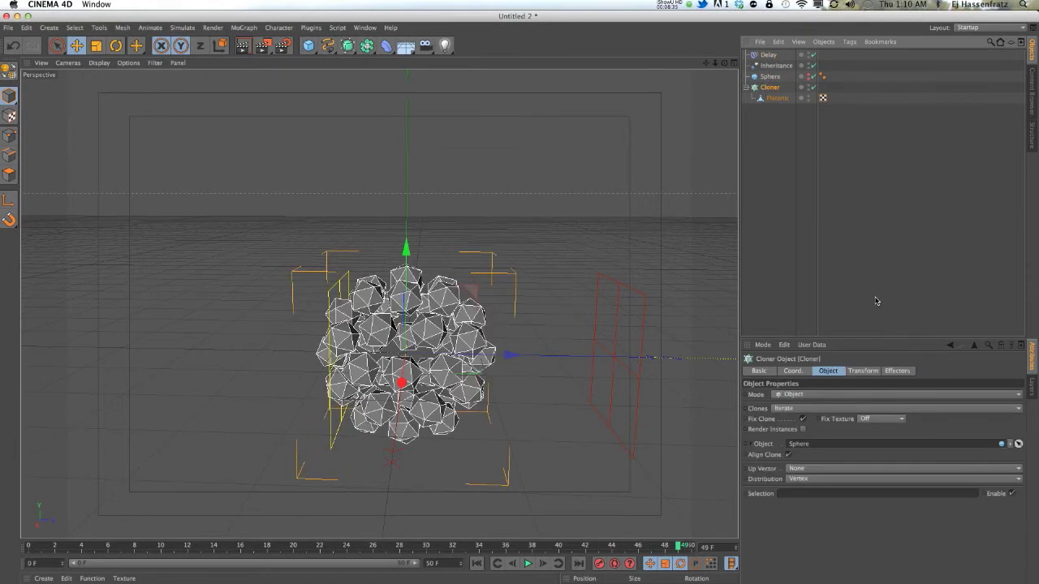
{"action": "left_click", "coordinate": [896, 371]}
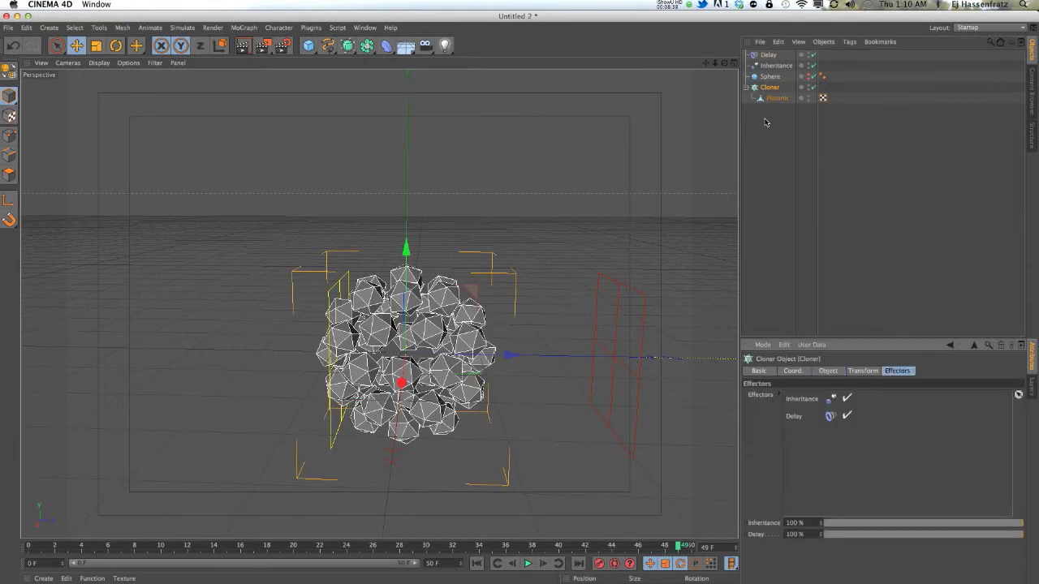
Set the Delay effector's mode to Spring and play the animation from frame 0
{"action": "left_click", "coordinate": [768, 55]}
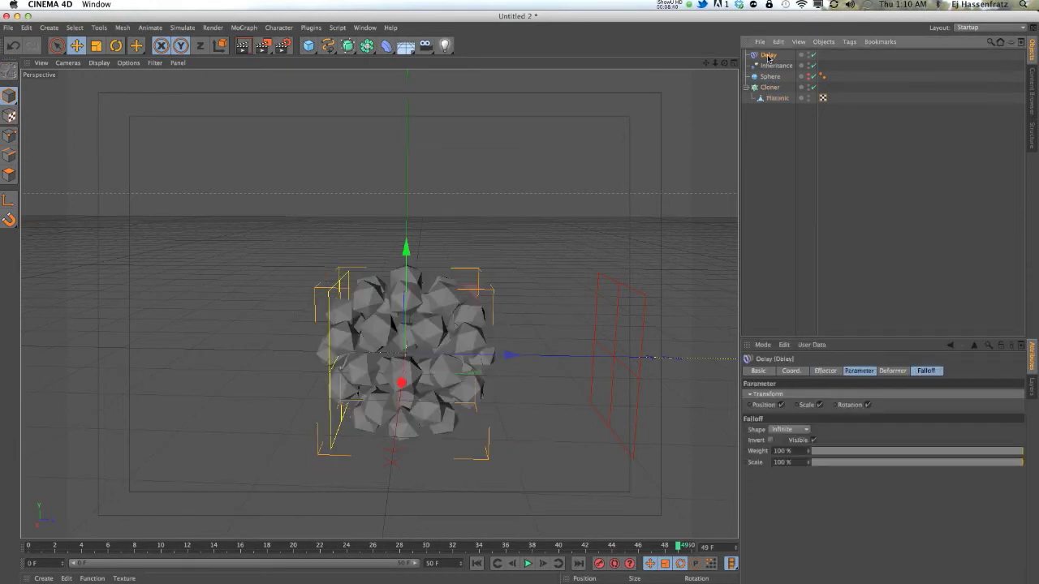
{"action": "left_click", "coordinate": [825, 372]}
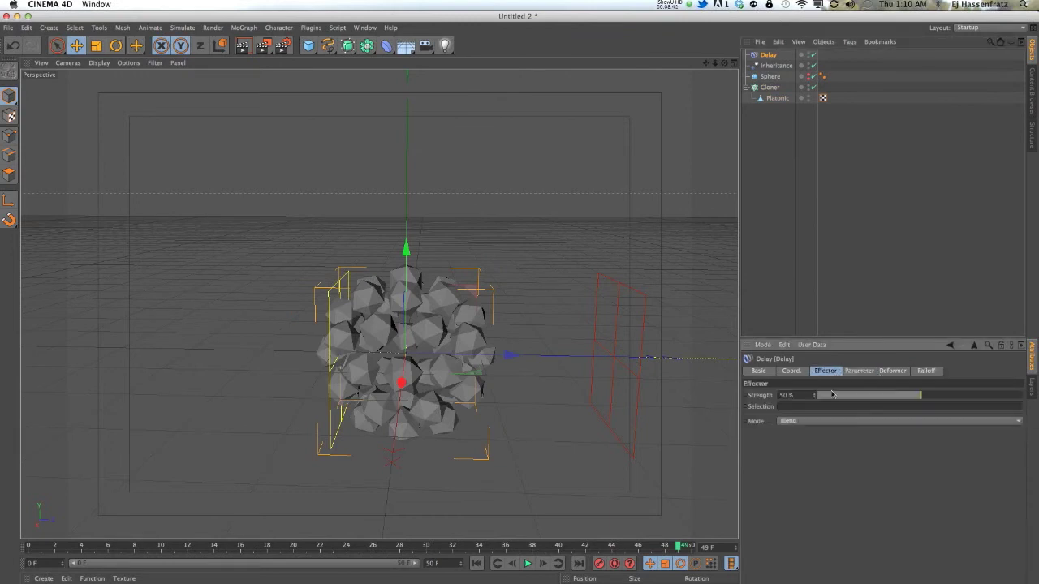
{"action": "left_click", "coordinate": [803, 423]}
{"action": "left_click", "coordinate": [809, 455]}
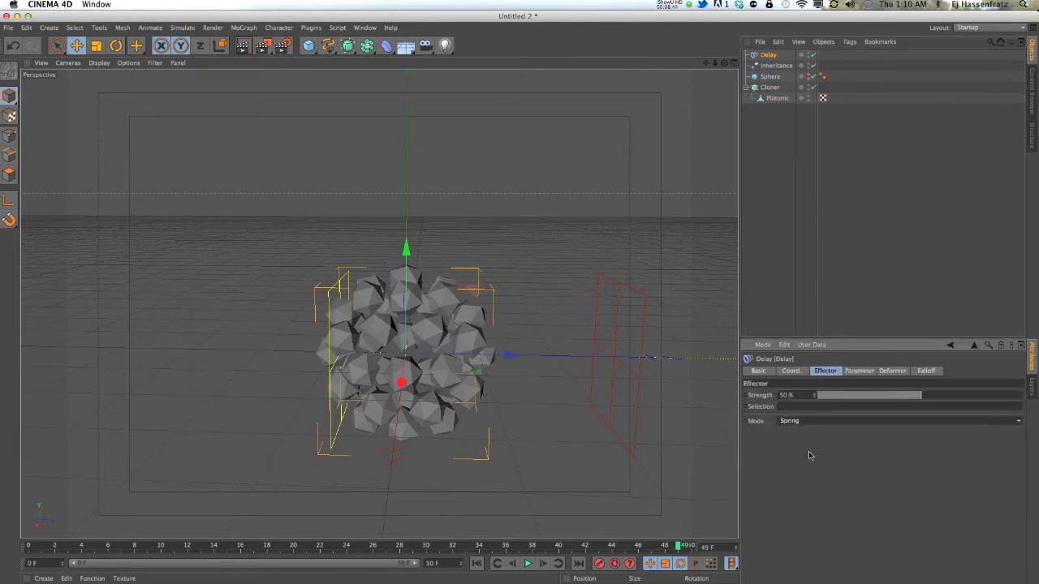
{"action": "left_click", "coordinate": [25, 547]}
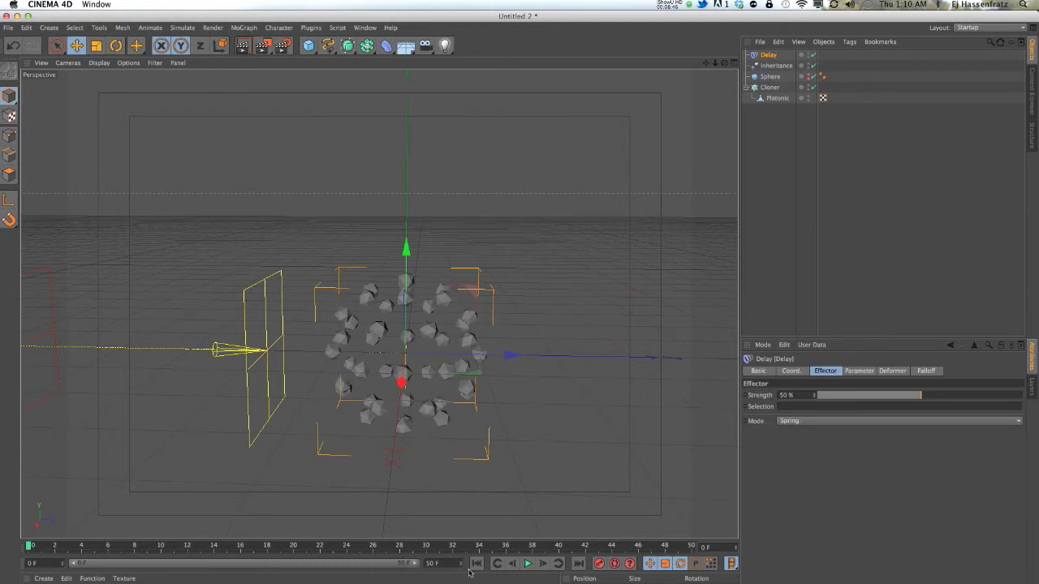
{"action": "left_click", "coordinate": [527, 563]}
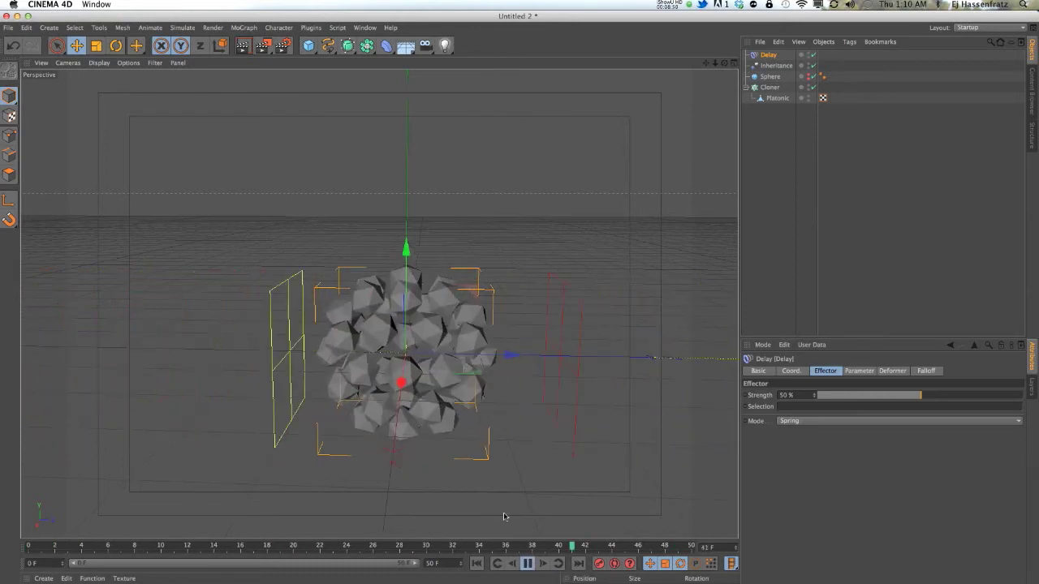
Stop playback at frame 35 and bring up the Inheritance effector's Falloff settings
{"action": "left_click", "coordinate": [532, 566]}
{"action": "left_click_drag", "start_coordinate": [307, 545], "coordinate": [498, 537]}
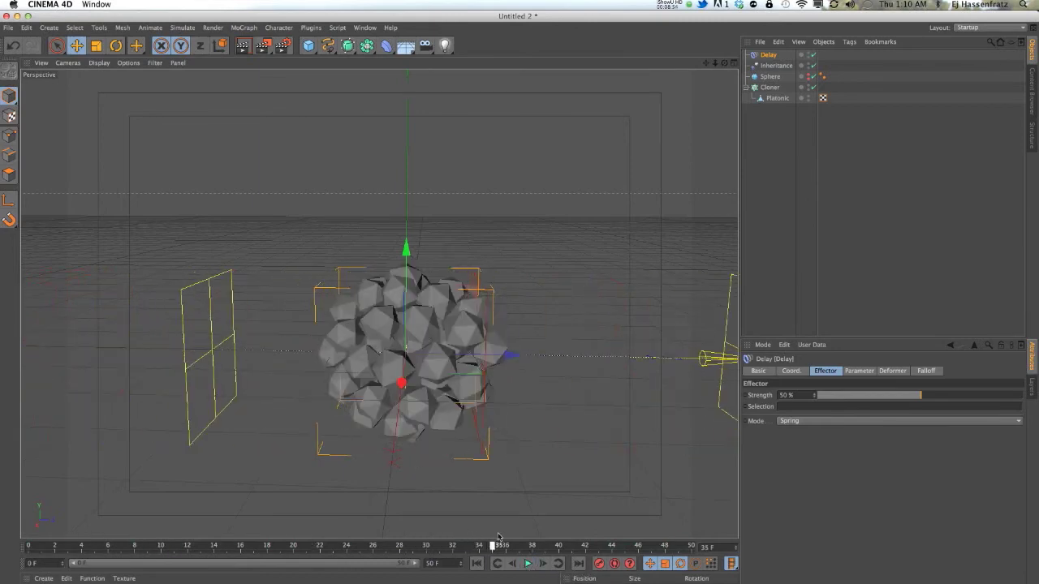
{"action": "left_click", "coordinate": [772, 66]}
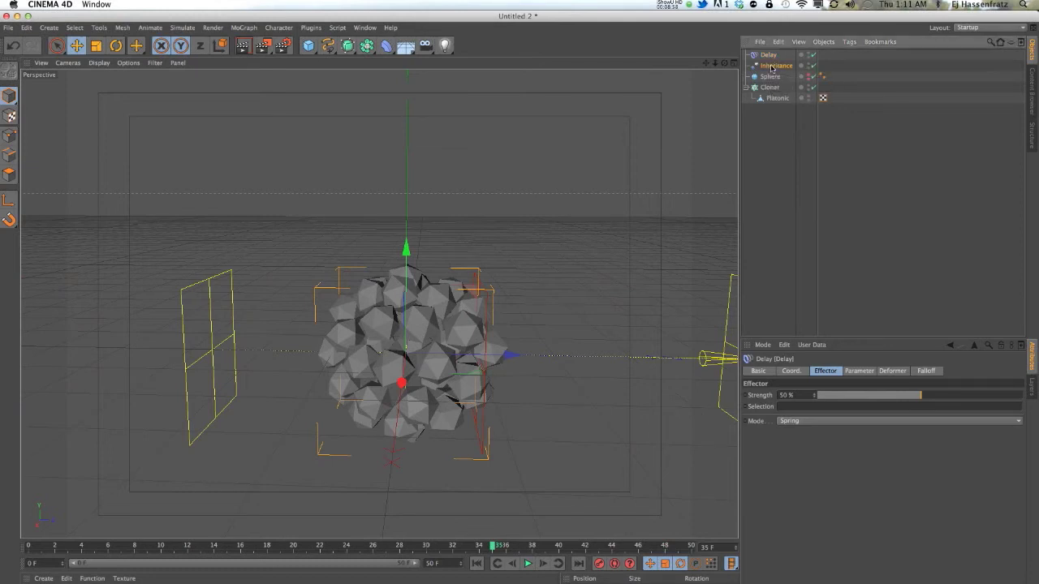
{"action": "left_click", "coordinate": [905, 370]}
{"action": "left_click", "coordinate": [916, 371], "text": "shift"}
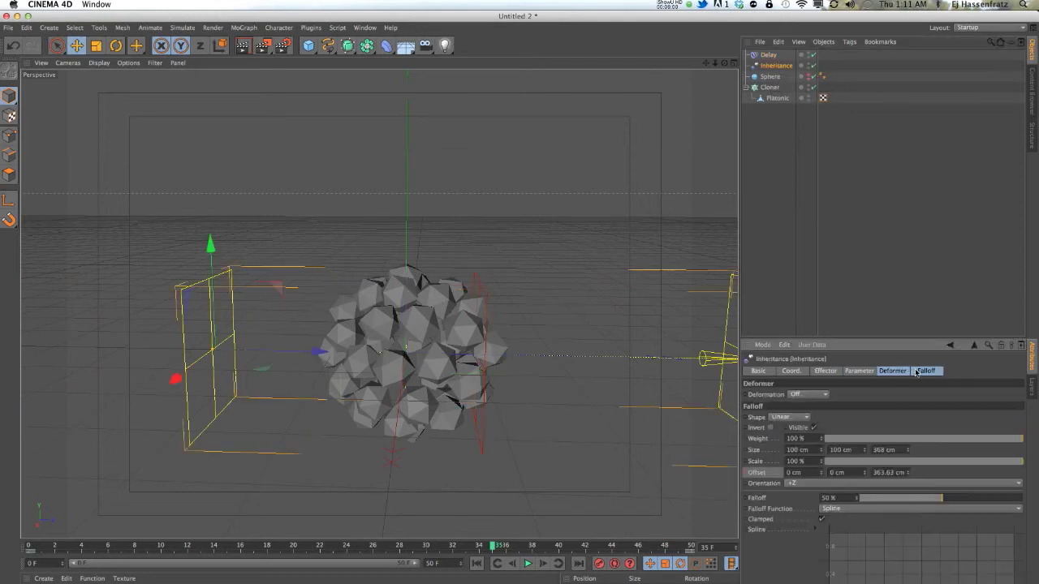
{"action": "left_click", "coordinate": [794, 395]}
{"action": "left_click", "coordinate": [892, 394]}
{"action": "left_click", "coordinate": [925, 371]}
Change the falloff shape to Box and delete the Offset animation track
{"action": "left_click", "coordinate": [784, 395]}
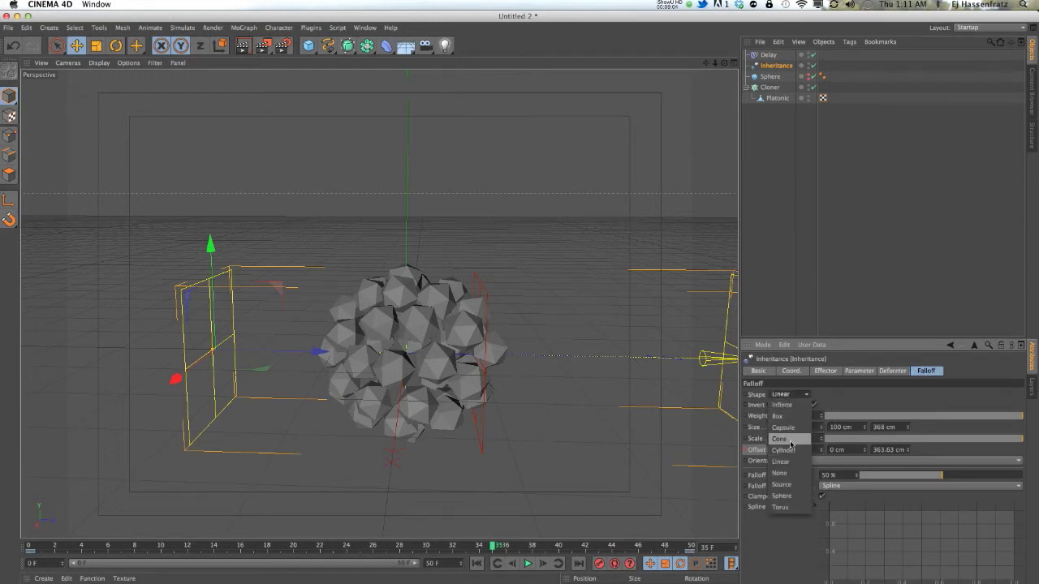
{"action": "left_click", "coordinate": [784, 416]}
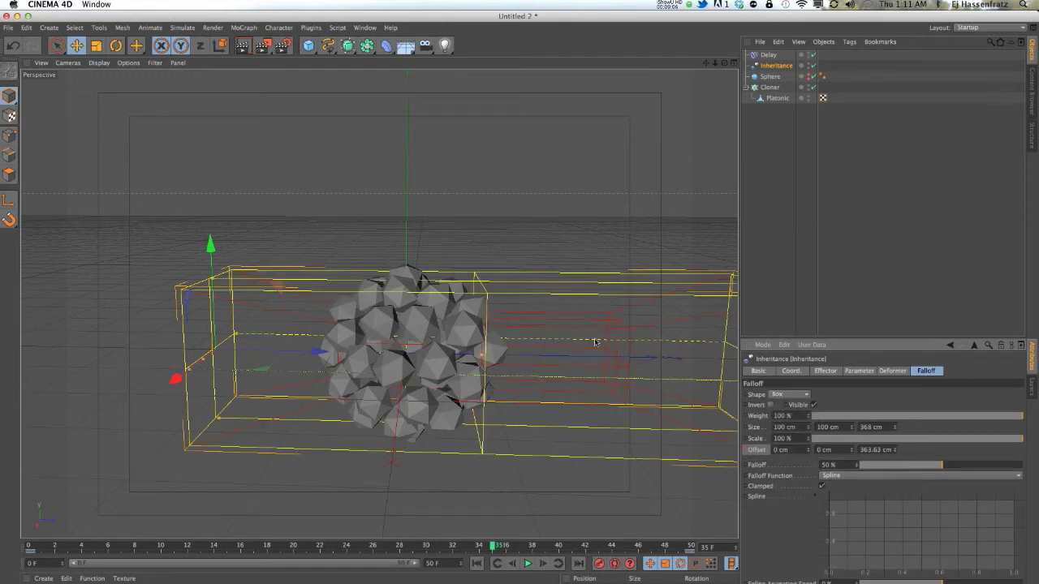
{"action": "right_click", "coordinate": [772, 444]}
{"action": "mouse_move", "coordinate": [844, 433]}
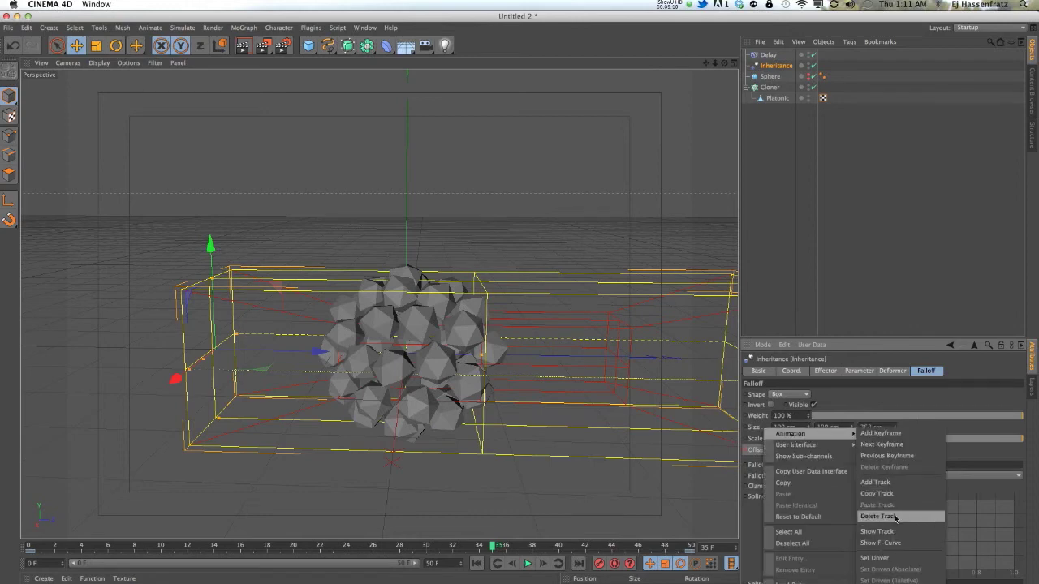
{"action": "left_click", "coordinate": [893, 517]}
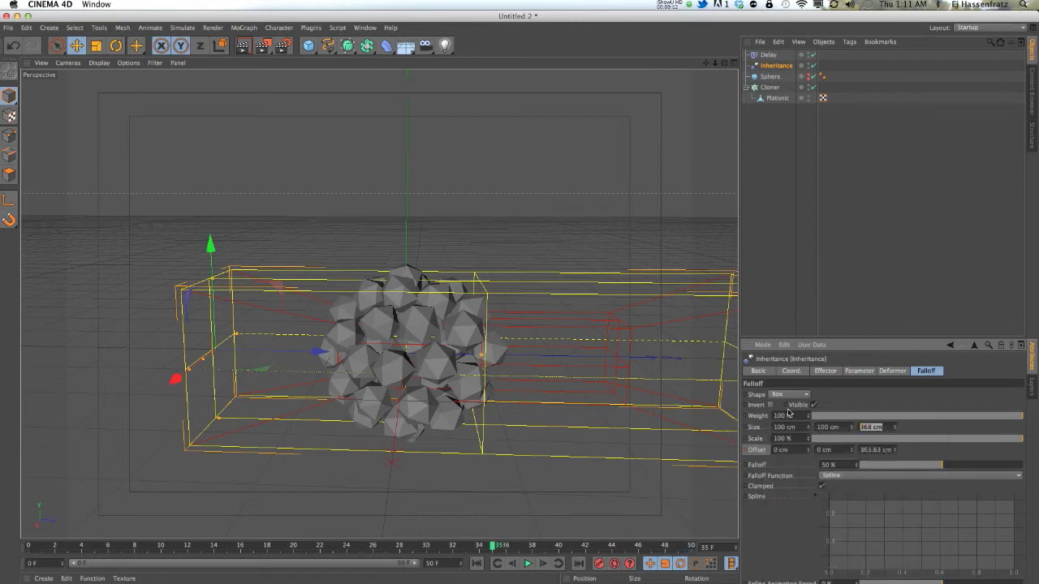
{"action": "key", "text": "Return"}
Set the Inheritance falloff's Offset Z to 0 cm
{"action": "key", "text": "r"}
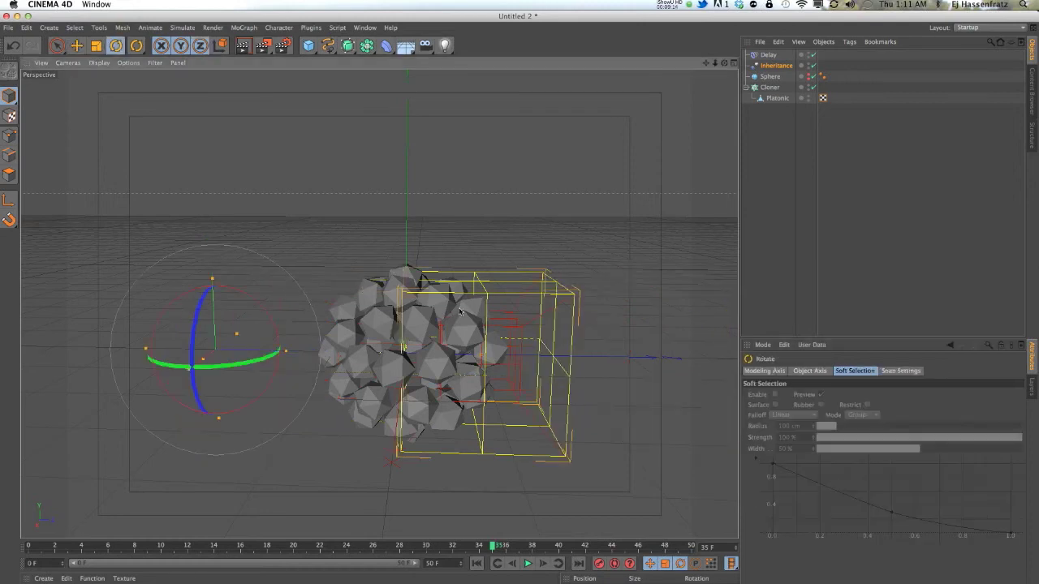
{"action": "key", "text": "e"}
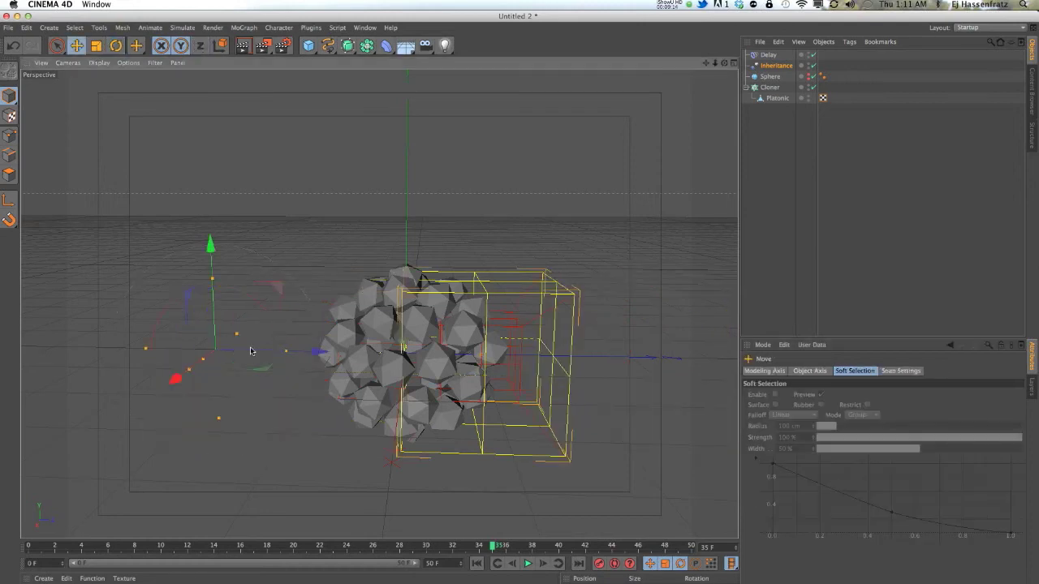
{"action": "left_click", "coordinate": [785, 66]}
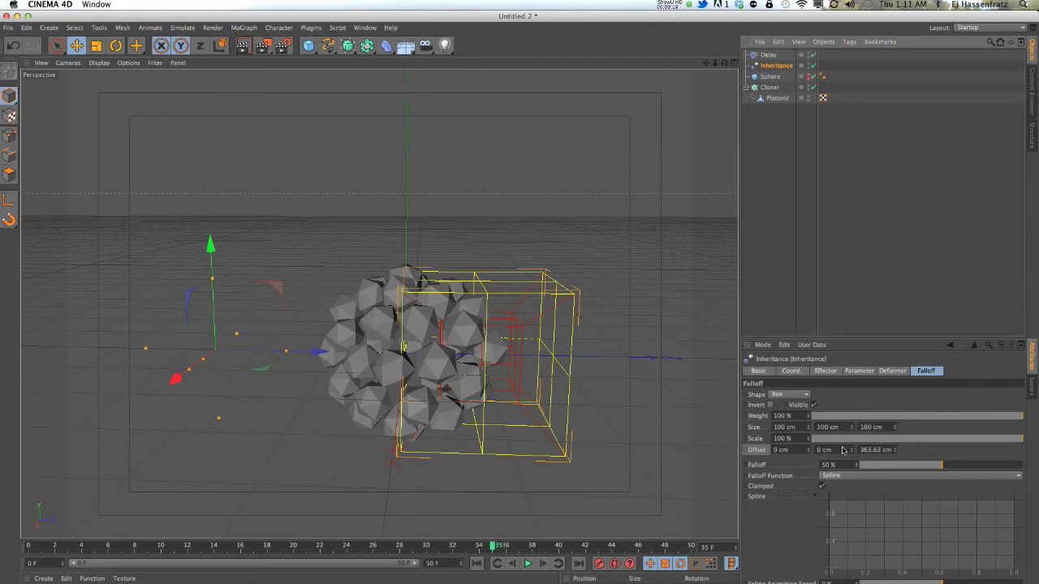
{"action": "double_click", "coordinate": [873, 449]}
{"action": "type", "text": "0"}
{"action": "key", "text": "Return"}
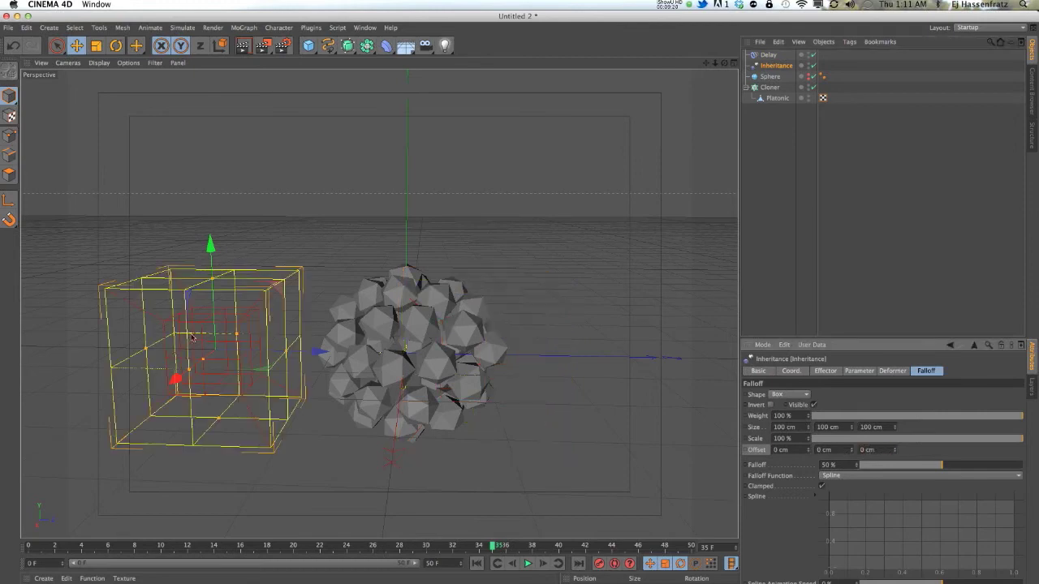
Move the box falloff onto the clone sphere, undoing a trial rotation
{"action": "left_click_drag", "start_coordinate": [272, 353], "coordinate": [524, 361]}
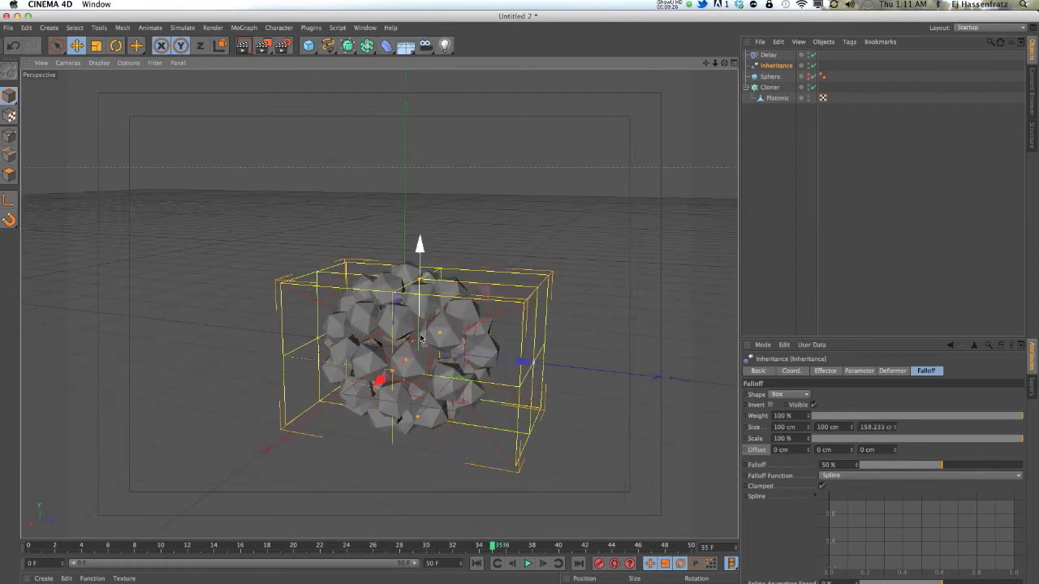
{"action": "key", "text": "r"}
{"action": "left_click_drag", "start_coordinate": [419, 275], "coordinate": [440, 312]}
{"action": "key", "text": "e"}
{"action": "key", "text": "super+z"}
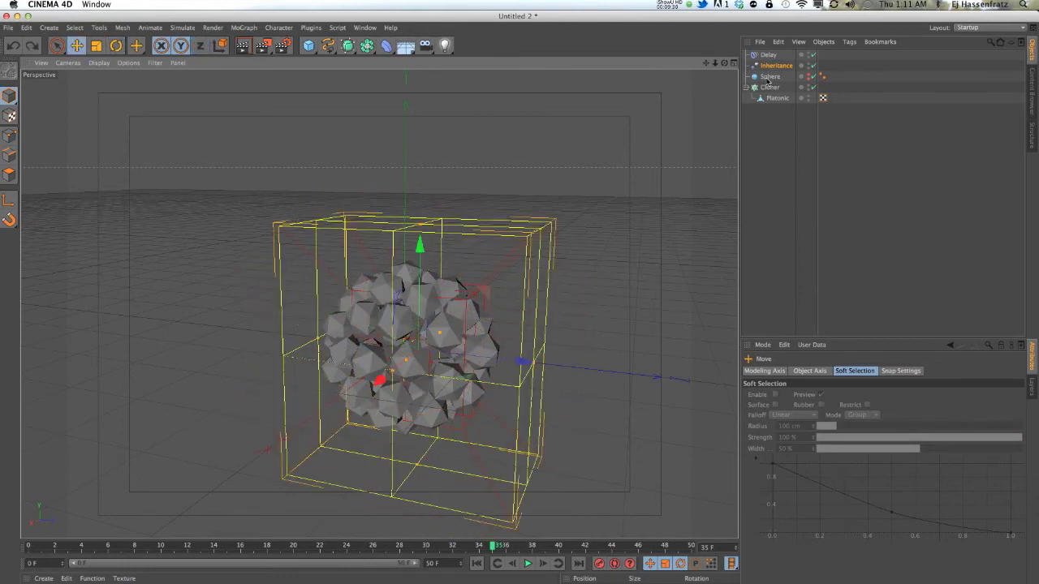
{"action": "left_click", "coordinate": [775, 66]}
Disable the Delay effector and reselect the Inheritance effector
{"action": "left_click", "coordinate": [811, 55]}
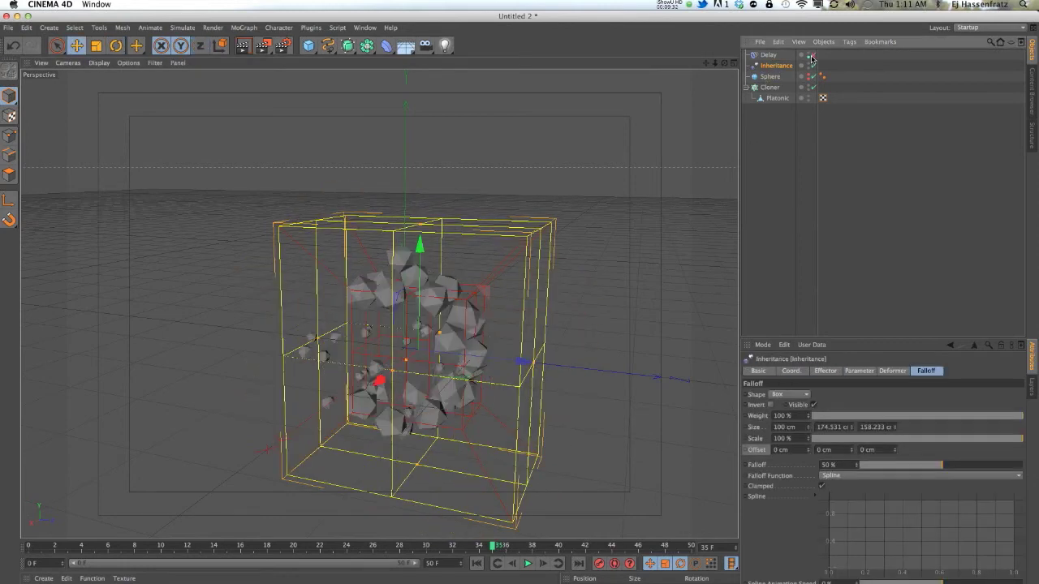
{"action": "left_click", "coordinate": [808, 59]}
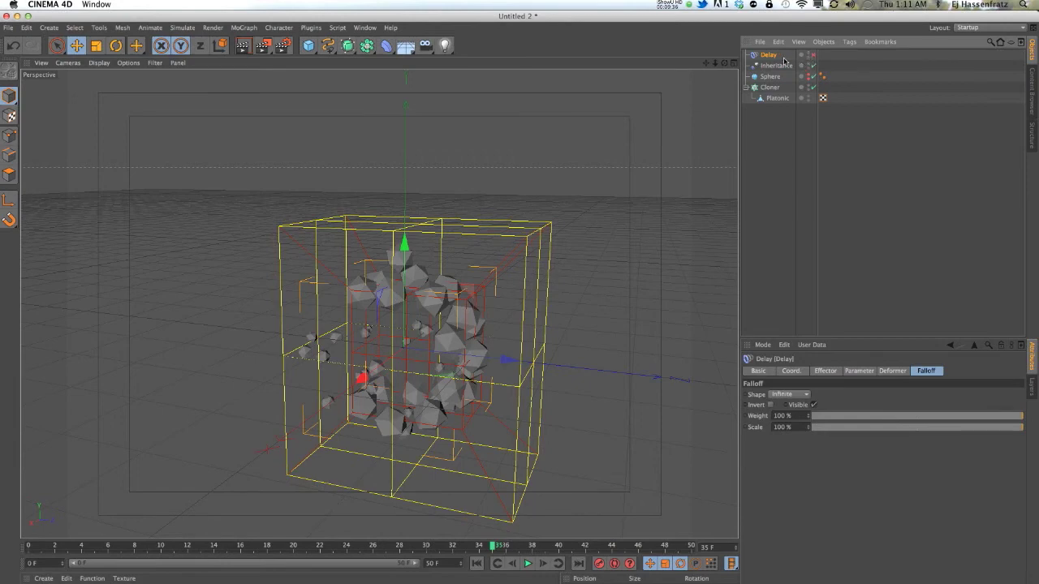
{"action": "left_click", "coordinate": [775, 65]}
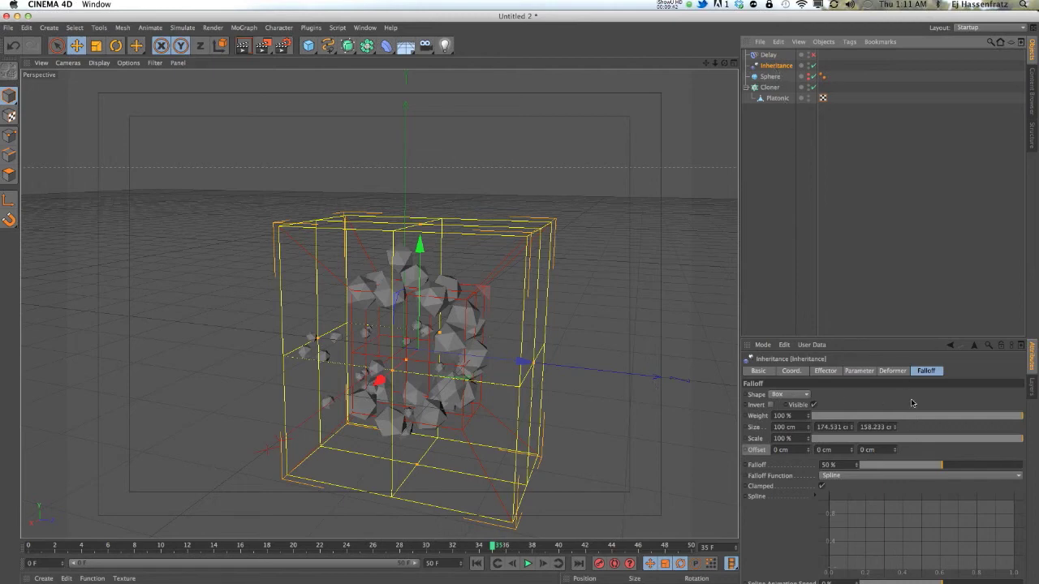
Rotate the Inheritance box falloff about -55° and slide it along X over the clones
{"action": "key", "text": "r"}
{"action": "left_click_drag", "start_coordinate": [464, 305], "coordinate": [712, 307]}
{"action": "key", "text": "e"}
{"action": "left_click_drag", "start_coordinate": [512, 392], "coordinate": [495, 378]}
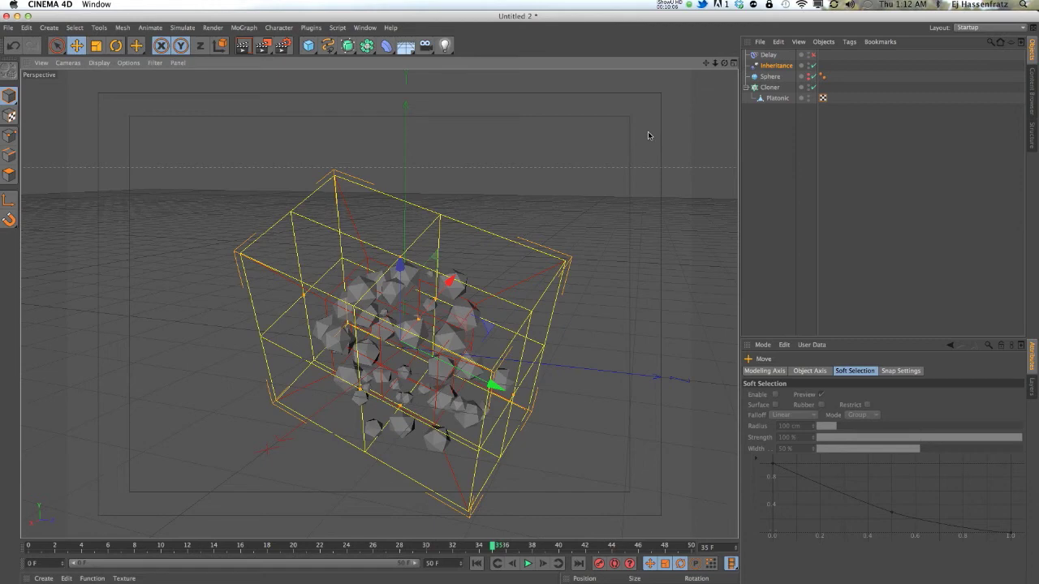
{"action": "left_click_drag", "start_coordinate": [435, 302], "coordinate": [463, 264]}
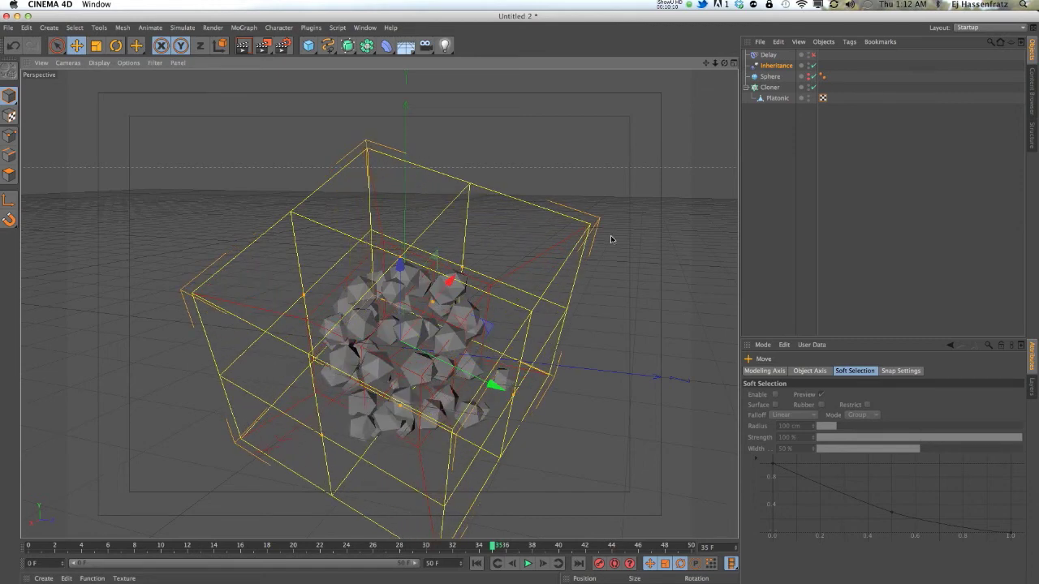
From the Effector tab, drag the tilted Inheritance box up-left after undoing an overshoot
{"action": "left_click", "coordinate": [776, 65]}
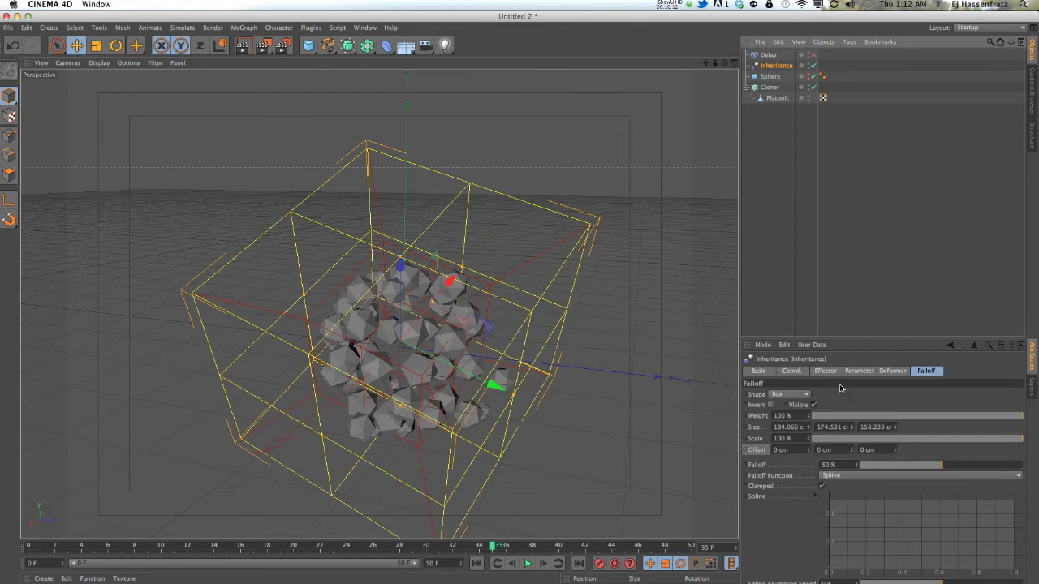
{"action": "left_click", "coordinate": [858, 371]}
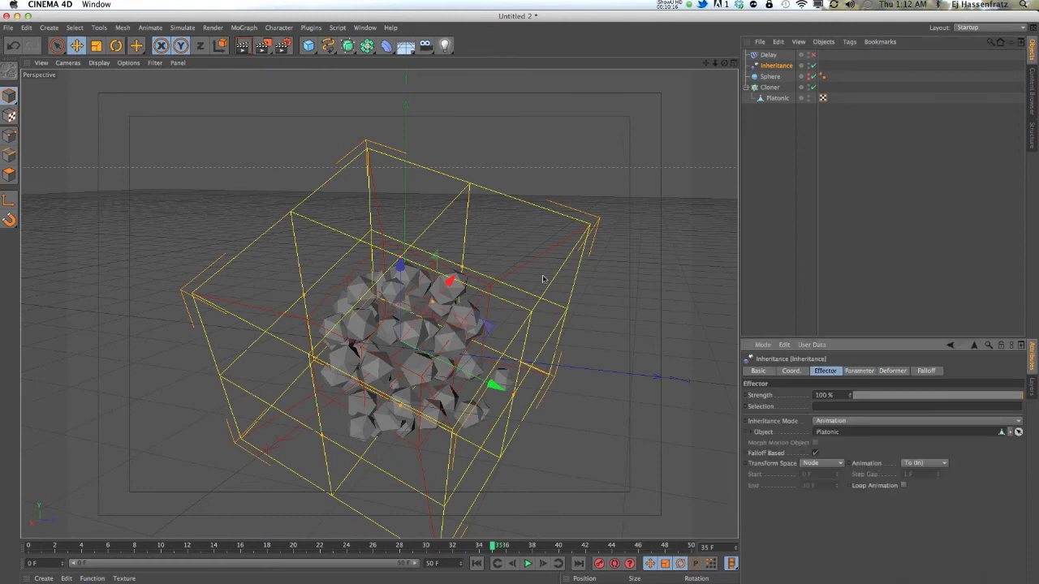
{"action": "left_click_drag", "start_coordinate": [475, 357], "coordinate": [734, 357]}
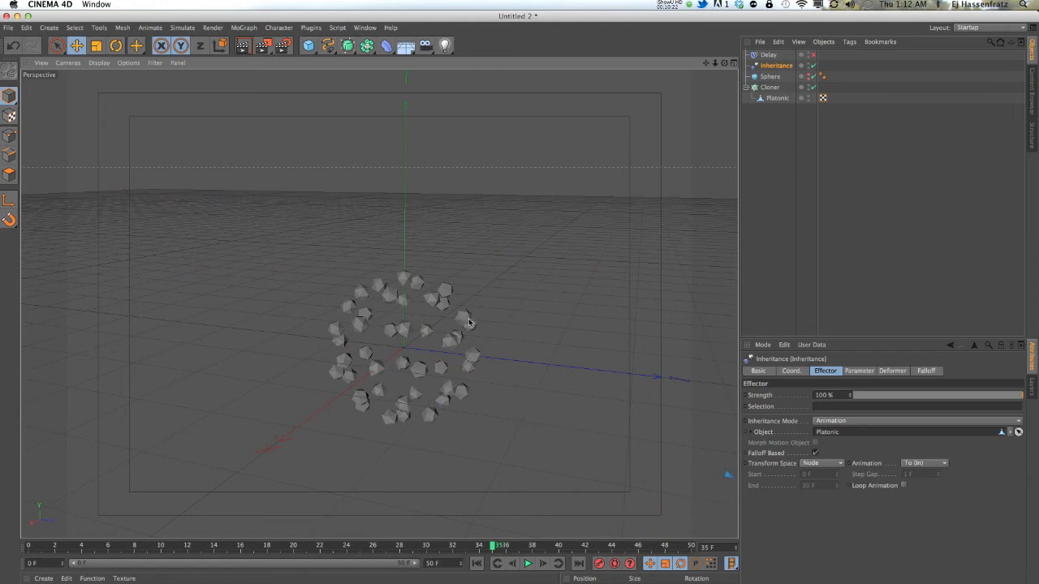
{"action": "key", "text": "super+z"}
{"action": "left_click_drag", "start_coordinate": [491, 379], "coordinate": [459, 318]}
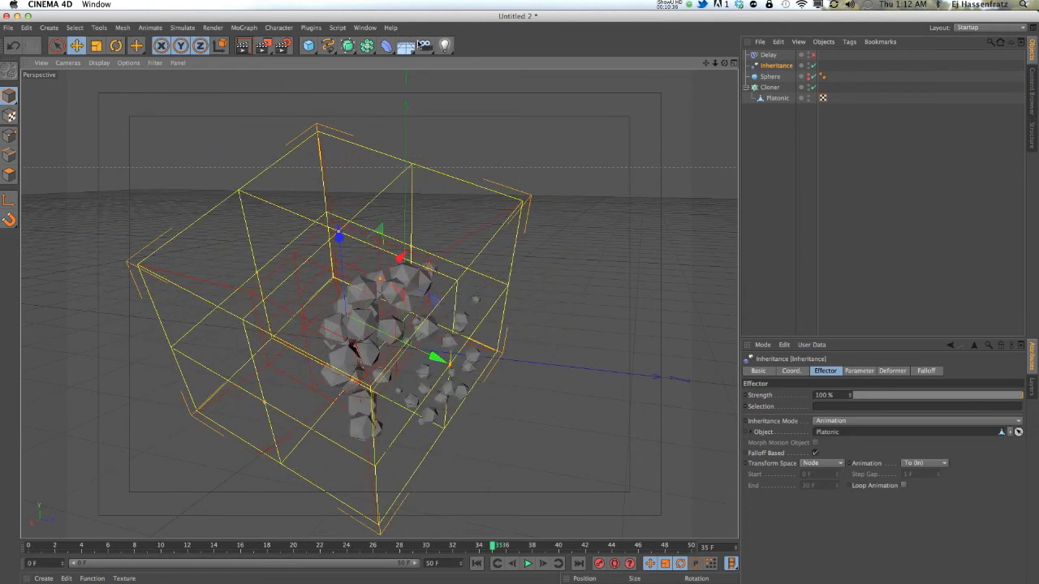
Inspect the Cloner's Coord. and Transform settings
{"action": "left_click", "coordinate": [768, 54]}
{"action": "left_click", "coordinate": [775, 65]}
{"action": "left_click", "coordinate": [769, 87]}
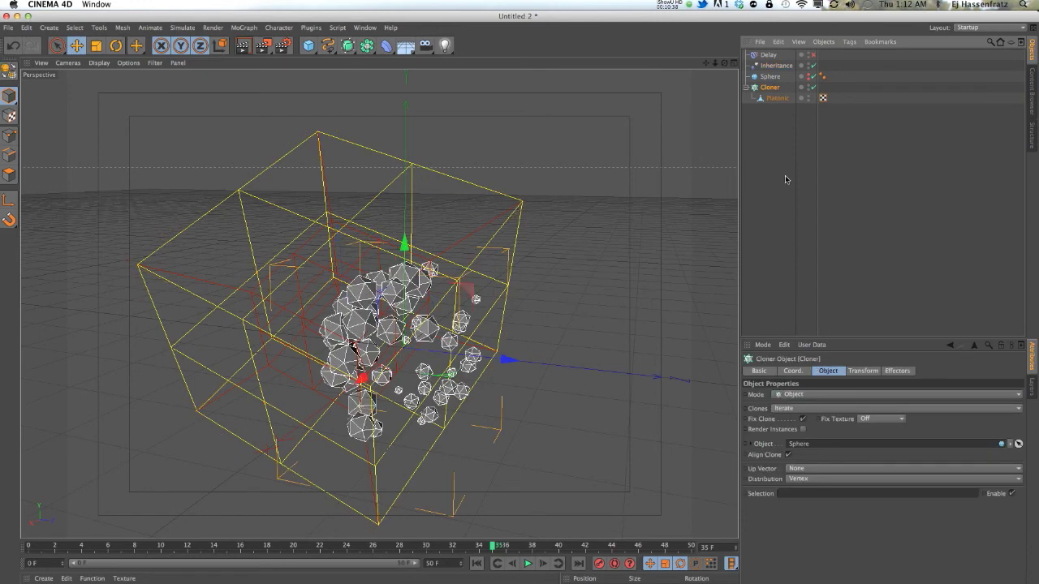
{"action": "left_click", "coordinate": [792, 371]}
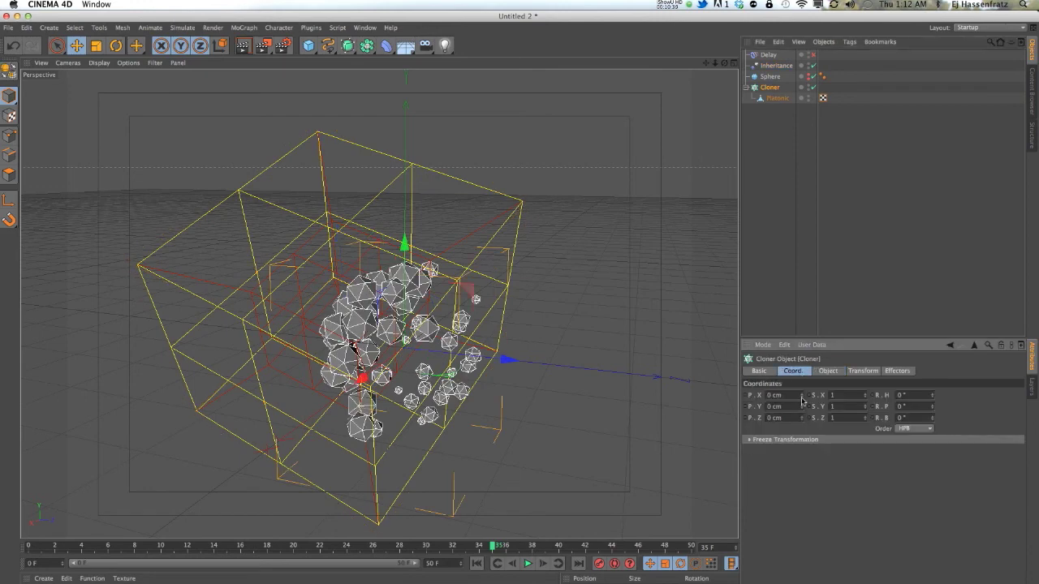
{"action": "left_click", "coordinate": [863, 371]}
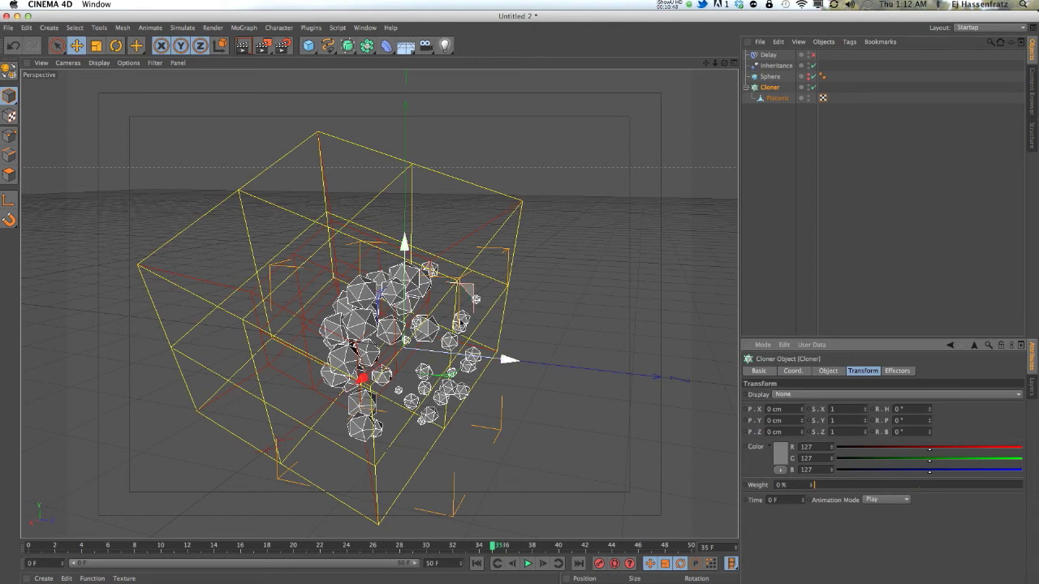
Drag the Inheritance box back across the clones until it encloses most of them
{"action": "left_click", "coordinate": [776, 65]}
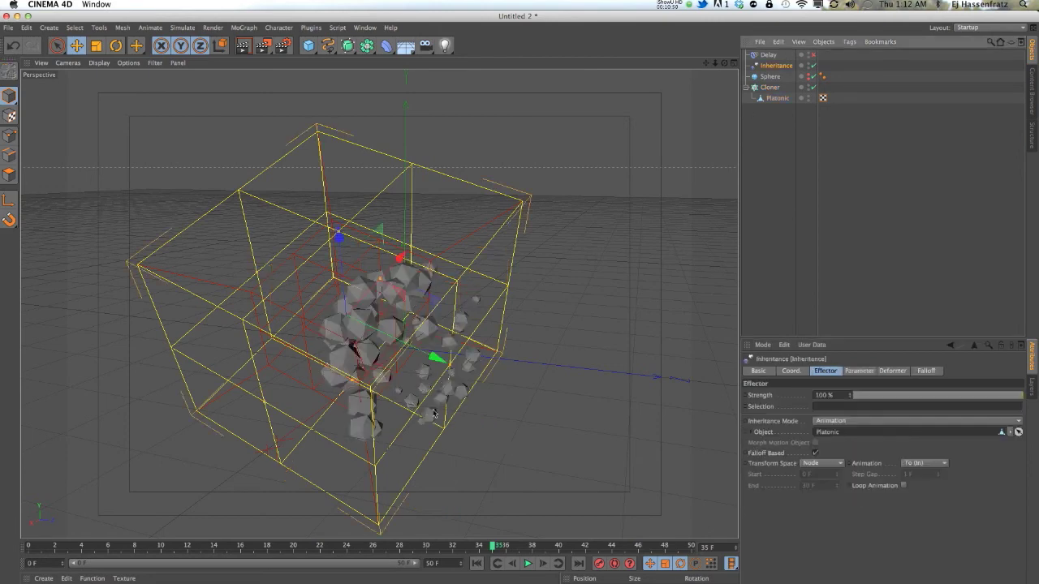
{"action": "left_click_drag", "start_coordinate": [434, 360], "coordinate": [257, 232]}
{"action": "left_click_drag", "start_coordinate": [264, 276], "coordinate": [404, 303]}
{"action": "left_click_drag", "start_coordinate": [414, 347], "coordinate": [423, 301]}
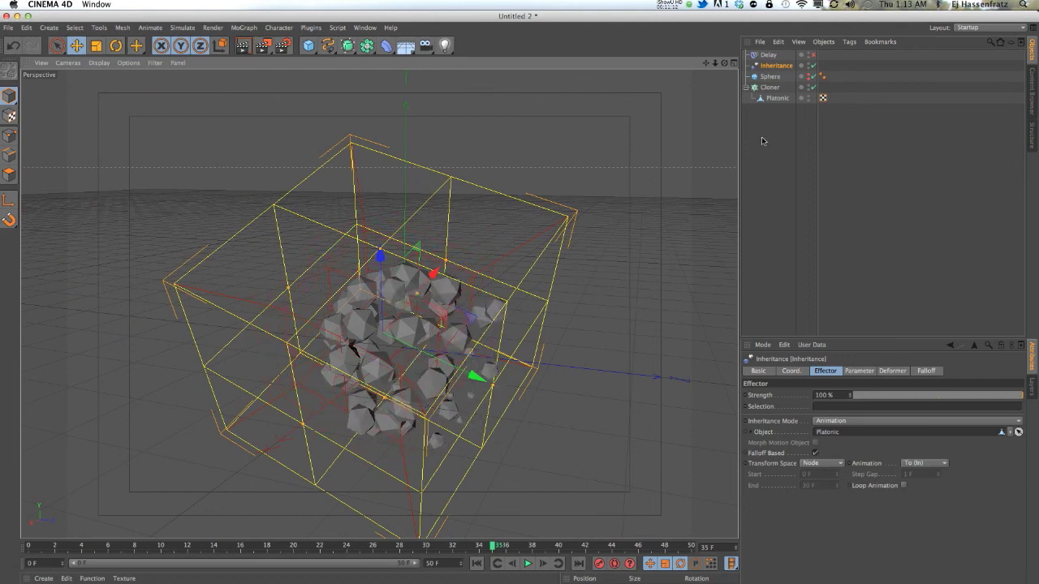
Nudge the Inheritance falloff box slightly up and to the right
{"action": "left_click", "coordinate": [243, 28]}
{"action": "mouse_move", "coordinate": [259, 44]}
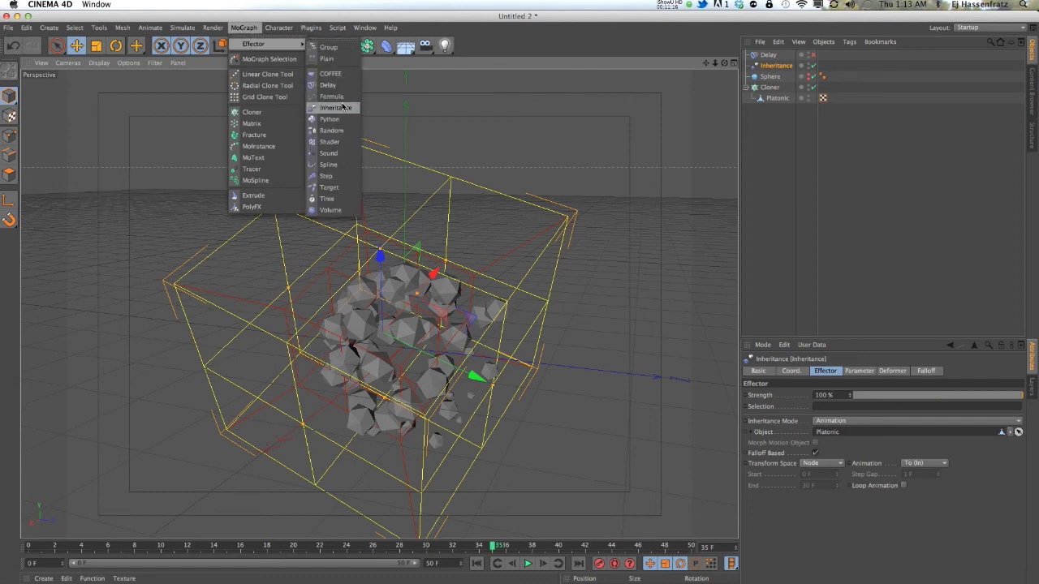
{"action": "left_click", "coordinate": [423, 106]}
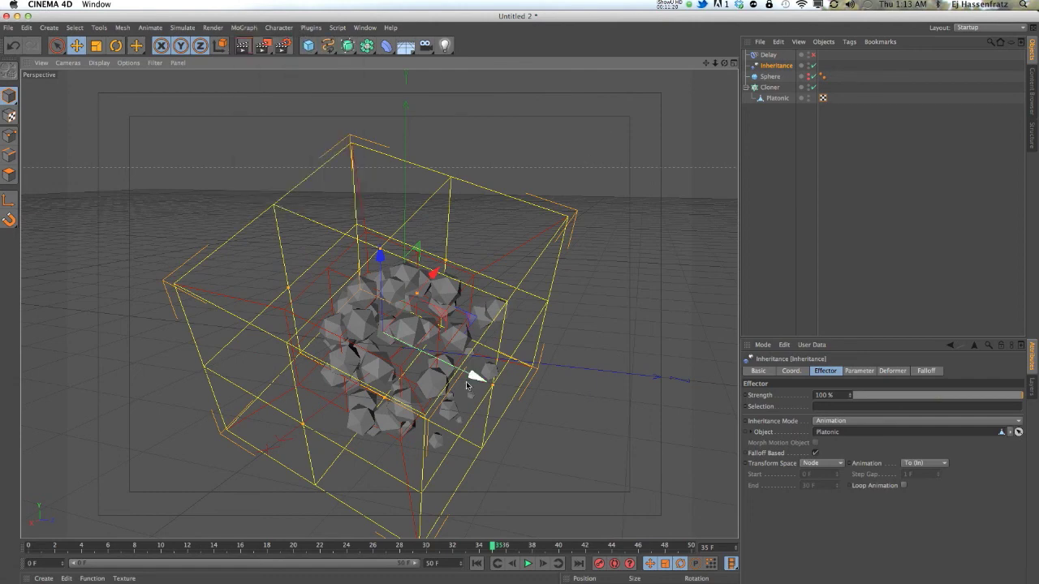
{"action": "left_click_drag", "start_coordinate": [476, 322], "coordinate": [493, 315]}
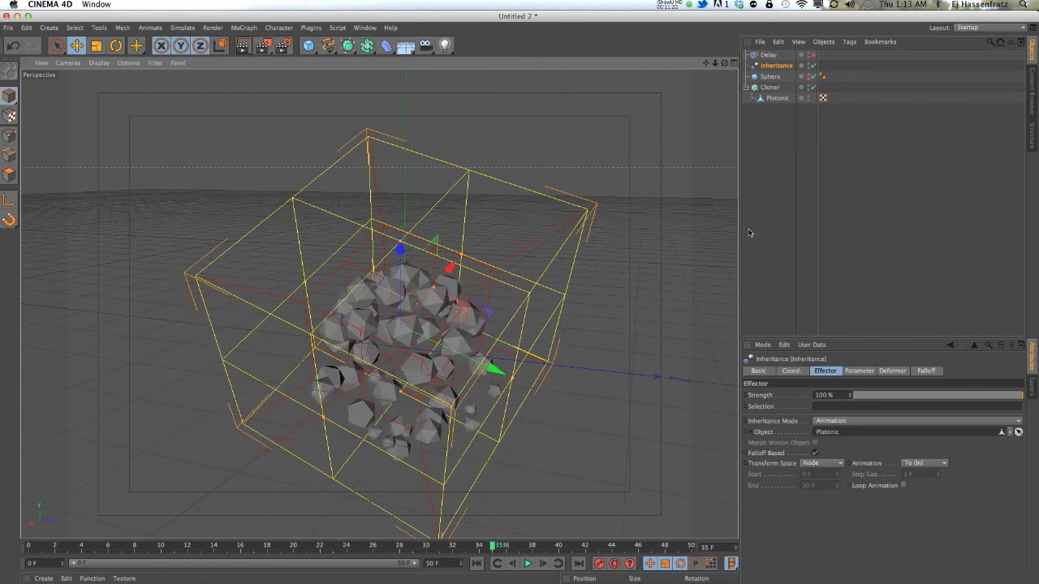
Confirm the Inheritance effector passes on Position, Scale and Rotation
{"action": "left_click", "coordinate": [859, 370]}
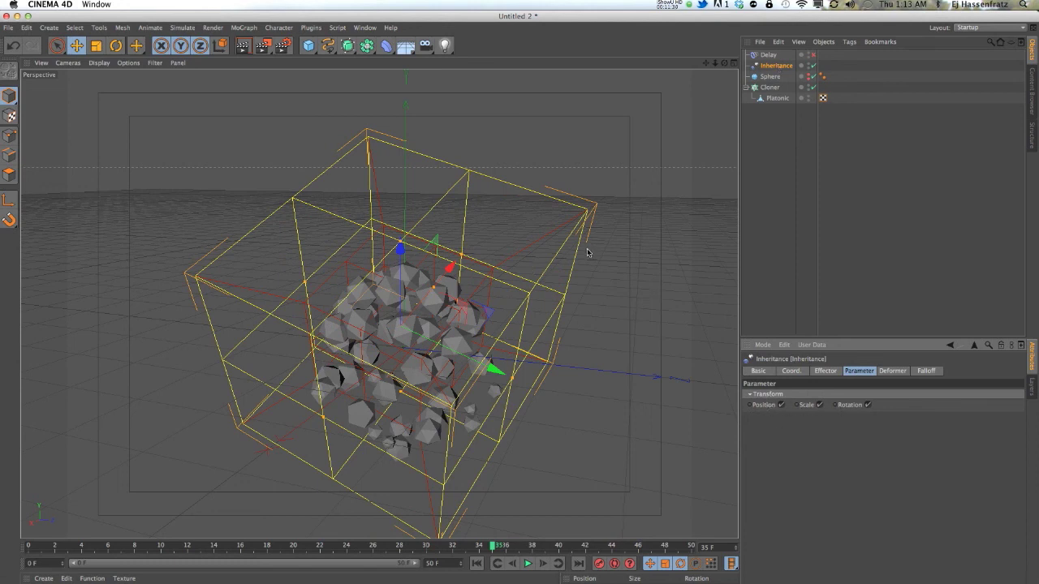
{"action": "left_click_drag", "start_coordinate": [706, 63], "coordinate": [706, 66]}
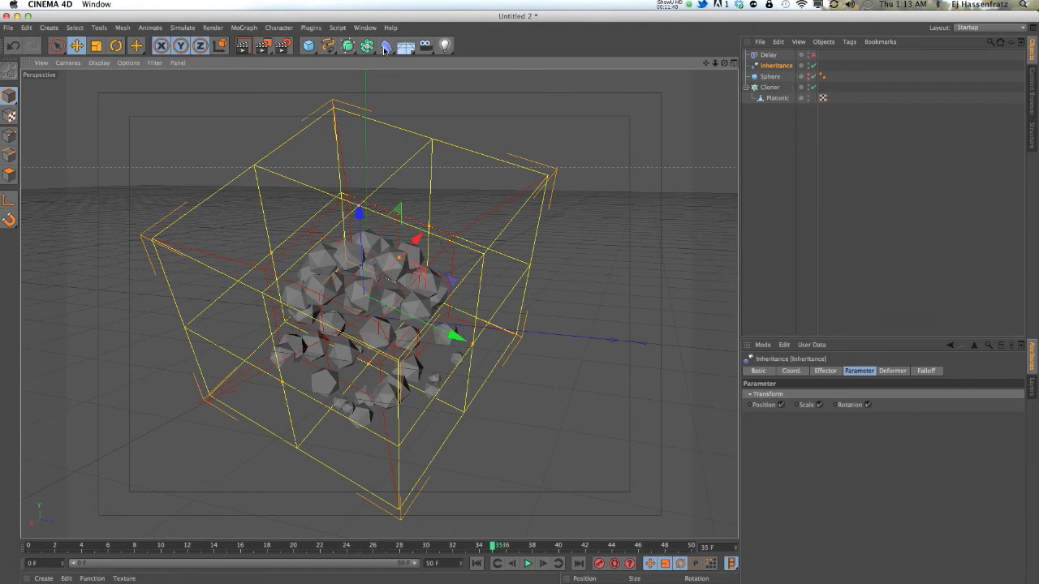
{"action": "left_click", "coordinate": [386, 47]}
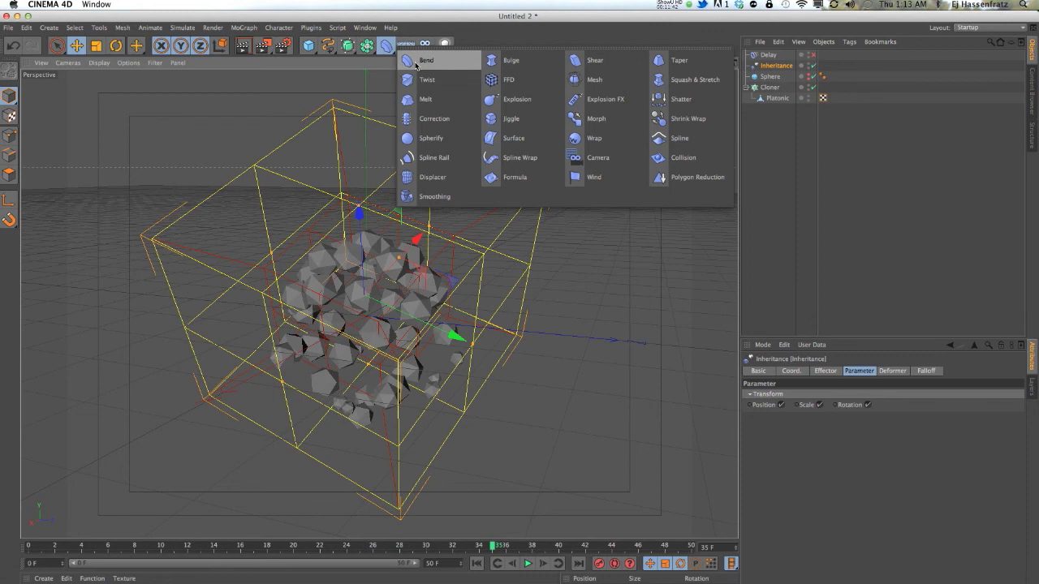
Try a Bend deformer with raised Strength, delete it, then check the Cloner's Inheritance and Delay effectors
{"action": "left_click", "coordinate": [422, 61]}
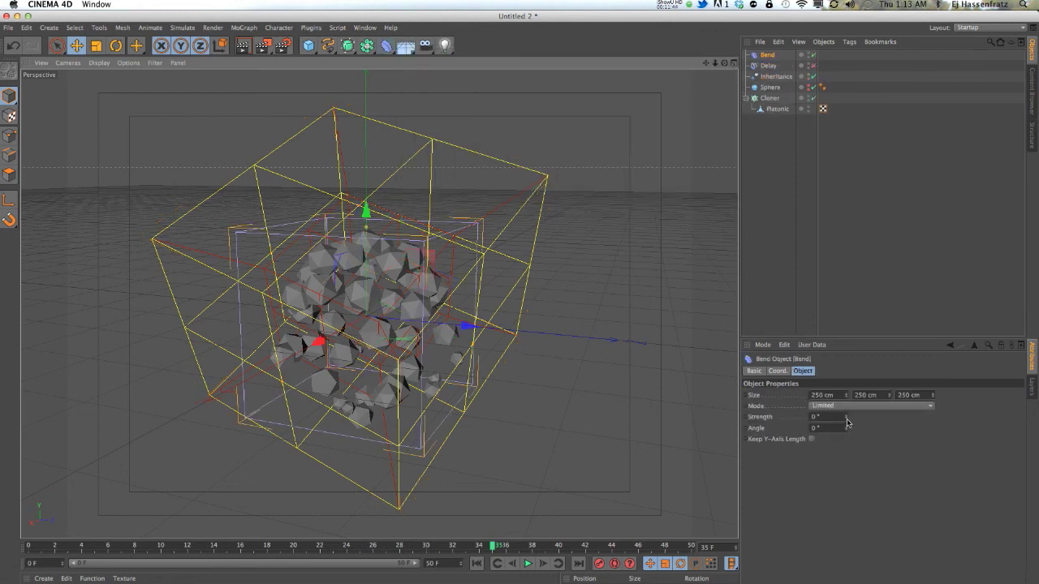
{"action": "left_click_drag", "start_coordinate": [847, 419], "coordinate": [801, 238]}
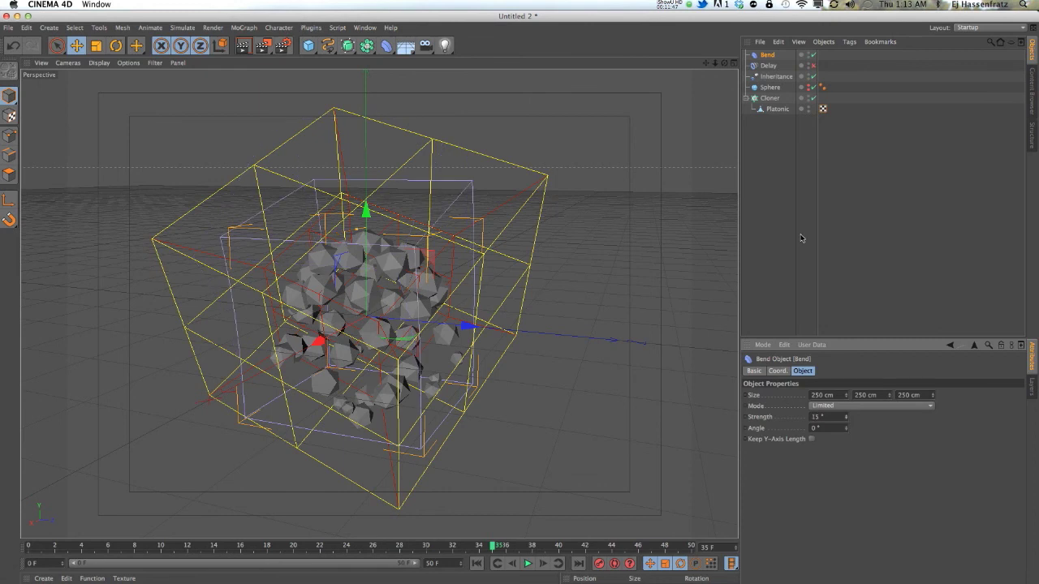
{"action": "left_click", "coordinate": [770, 56]}
{"action": "key", "text": "Delete"}
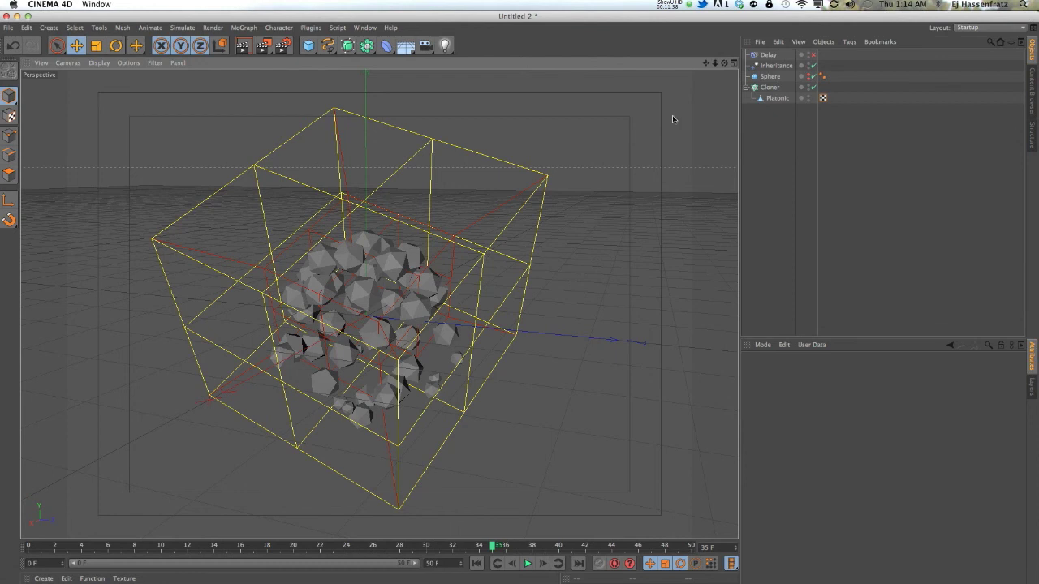
{"action": "left_click", "coordinate": [767, 55]}
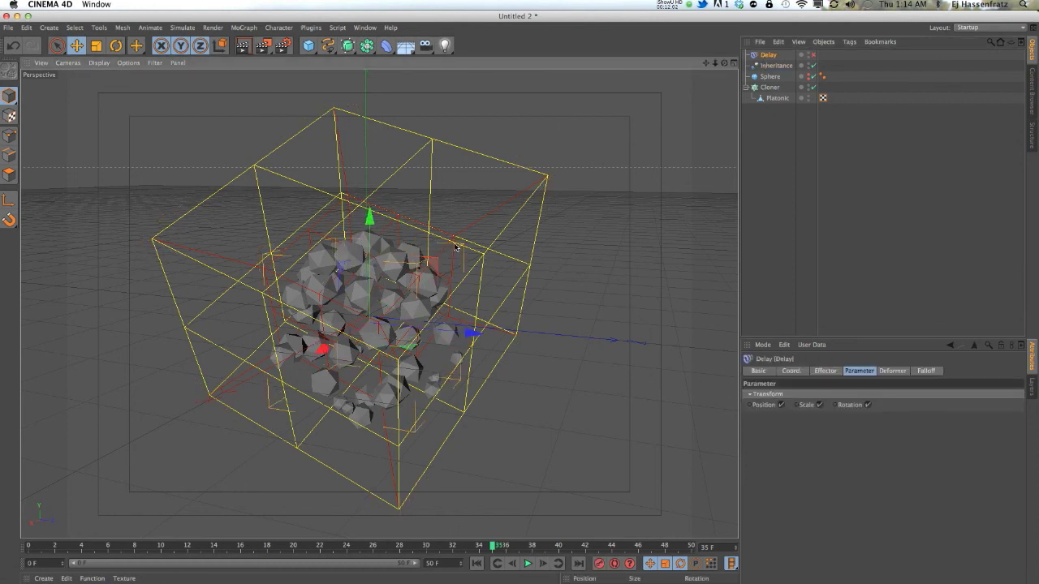
{"action": "left_click", "coordinate": [769, 87]}
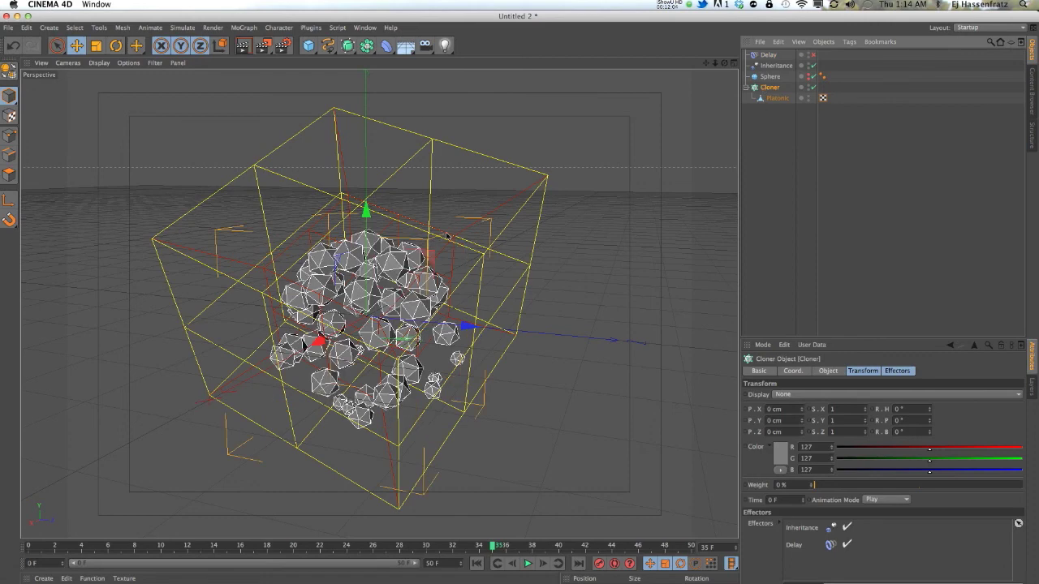